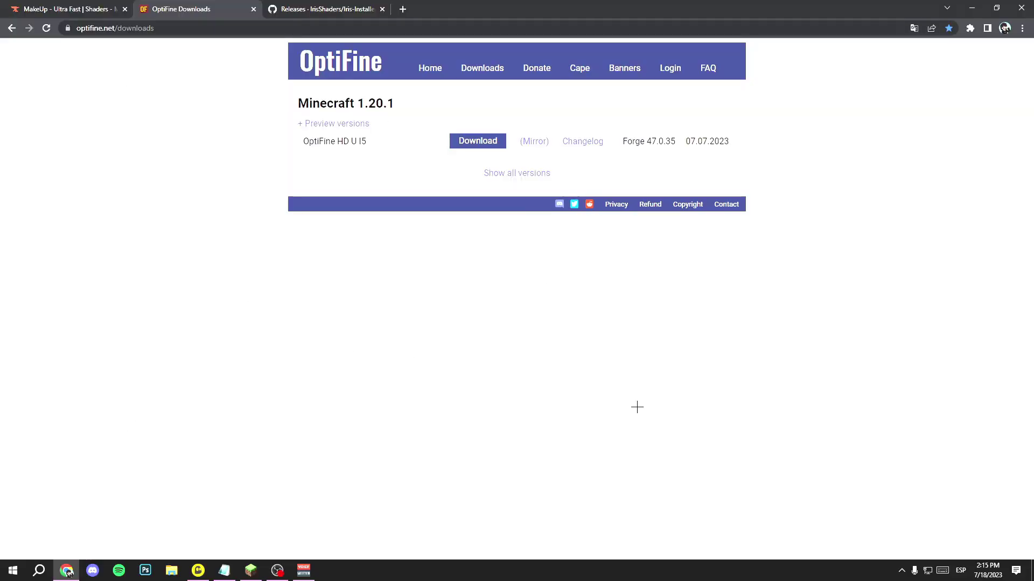
Step: Look at the Iris-Installer-3.0.1.jar asset on the Iris Installer releases page
{"action": "left_click", "coordinate": [315, 8]}
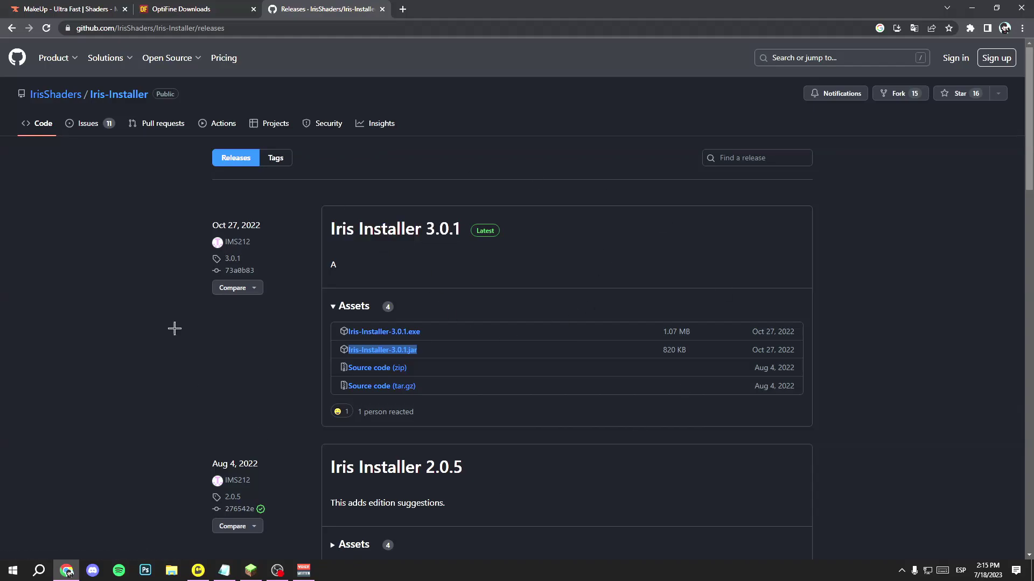
{"action": "left_click_drag", "start_coordinate": [477, 356], "coordinate": [324, 354]}
{"action": "left_click_drag", "start_coordinate": [447, 352], "coordinate": [401, 351]}
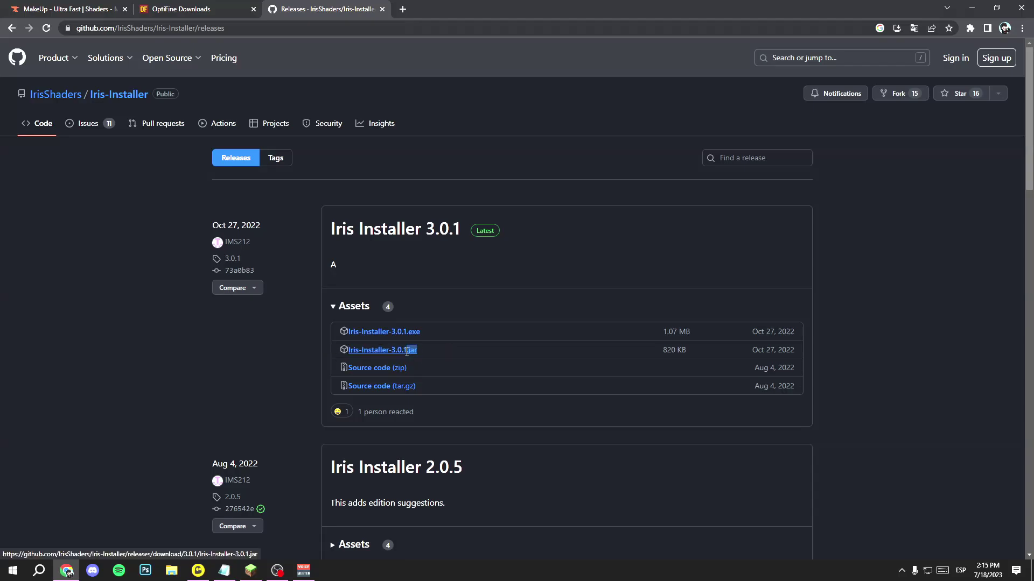
Step: Show all OptiFine versions and download OptiFine HD U I5 for Minecraft 1.20.1, skipping the advertisement
{"action": "left_click", "coordinate": [135, 6]}
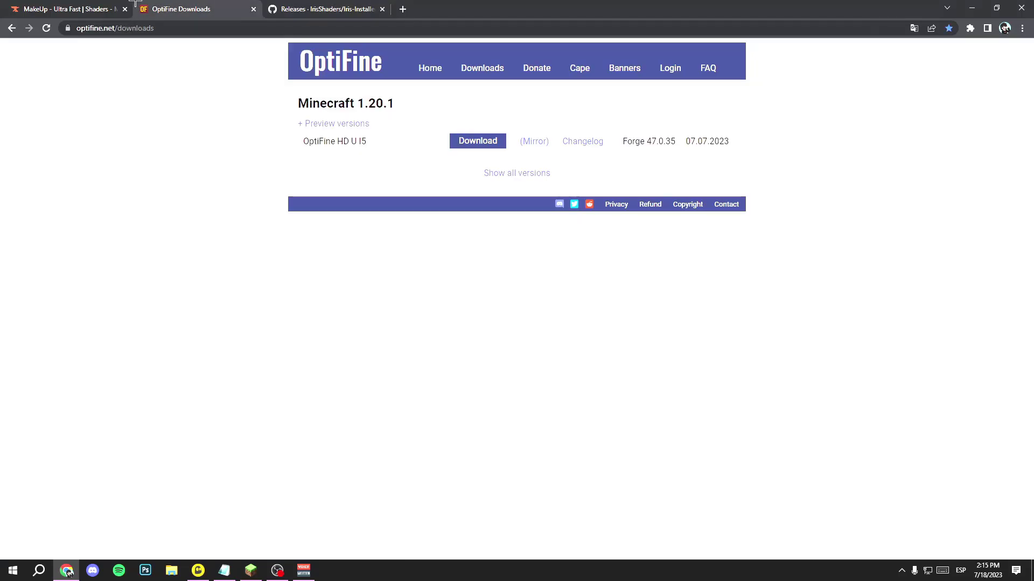
{"action": "left_click", "coordinate": [509, 173]}
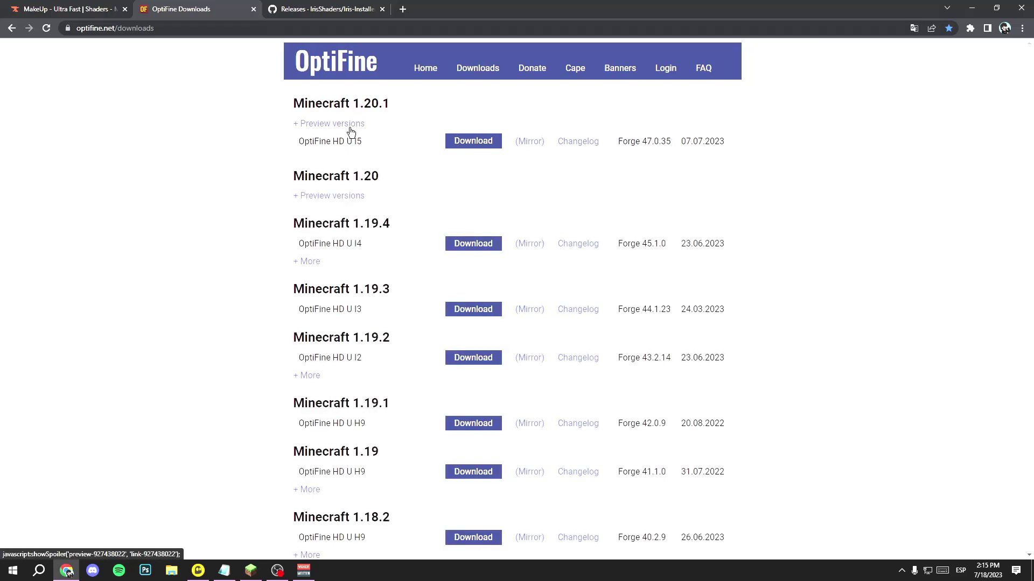
{"action": "left_click_drag", "start_coordinate": [399, 102], "coordinate": [329, 103]}
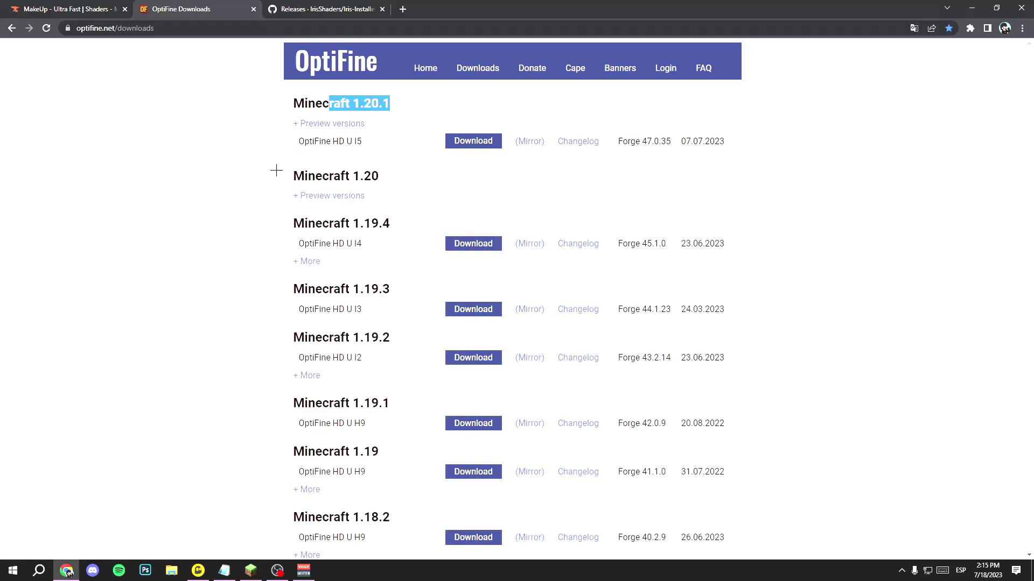
{"action": "left_click", "coordinate": [473, 141]}
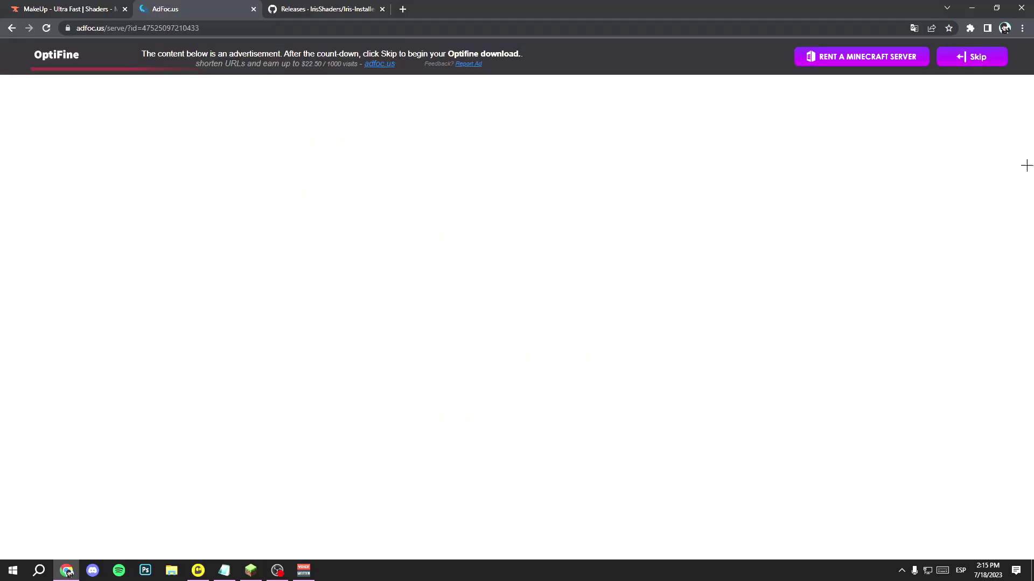
{"action": "left_click", "coordinate": [969, 56]}
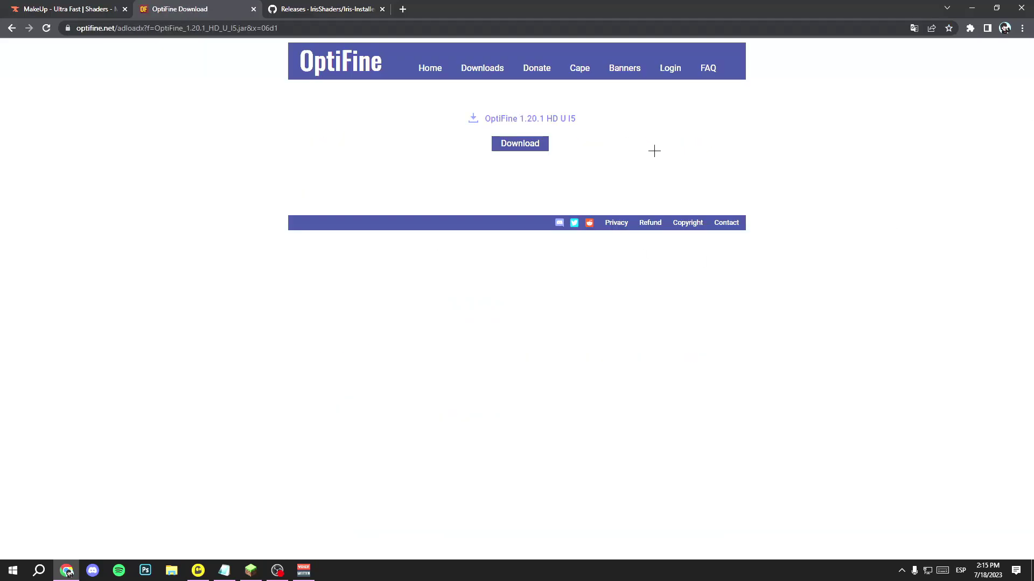
{"action": "left_click", "coordinate": [537, 144]}
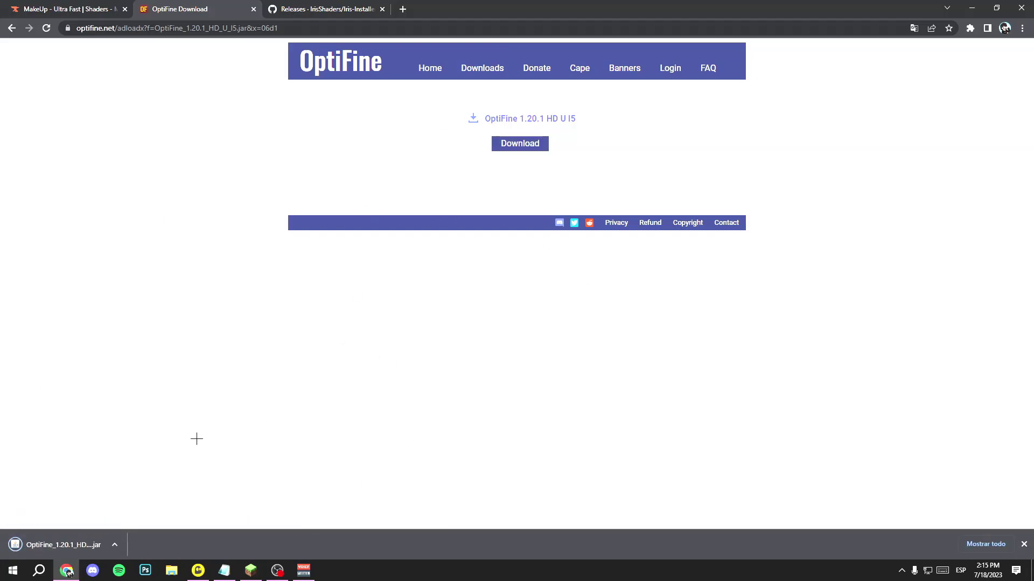
Step: Run the downloaded OptiFine 1.20.1 jar and install it into the default .minecraft folder
{"action": "left_click", "coordinate": [16, 545]}
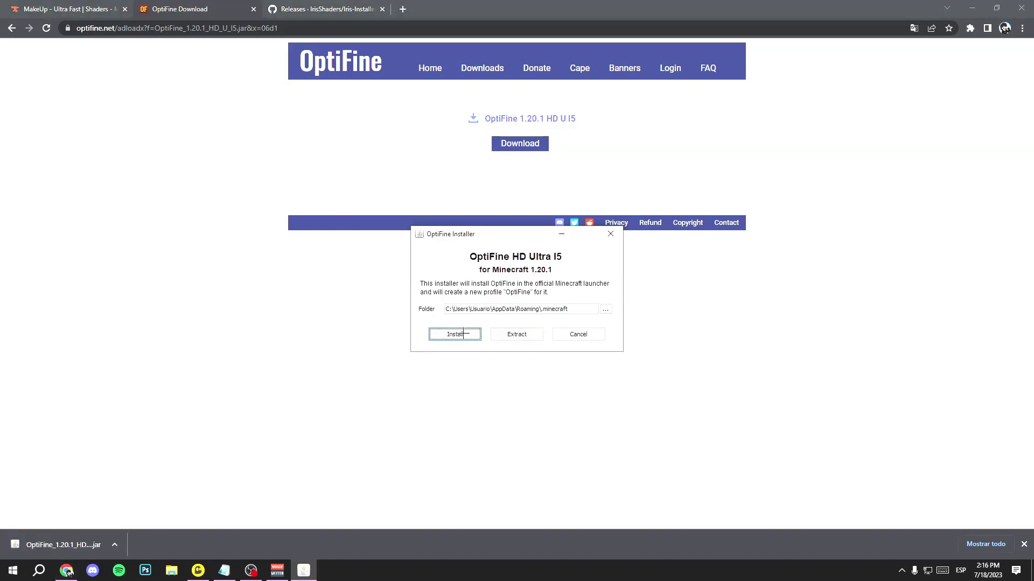
{"action": "left_click", "coordinate": [463, 334]}
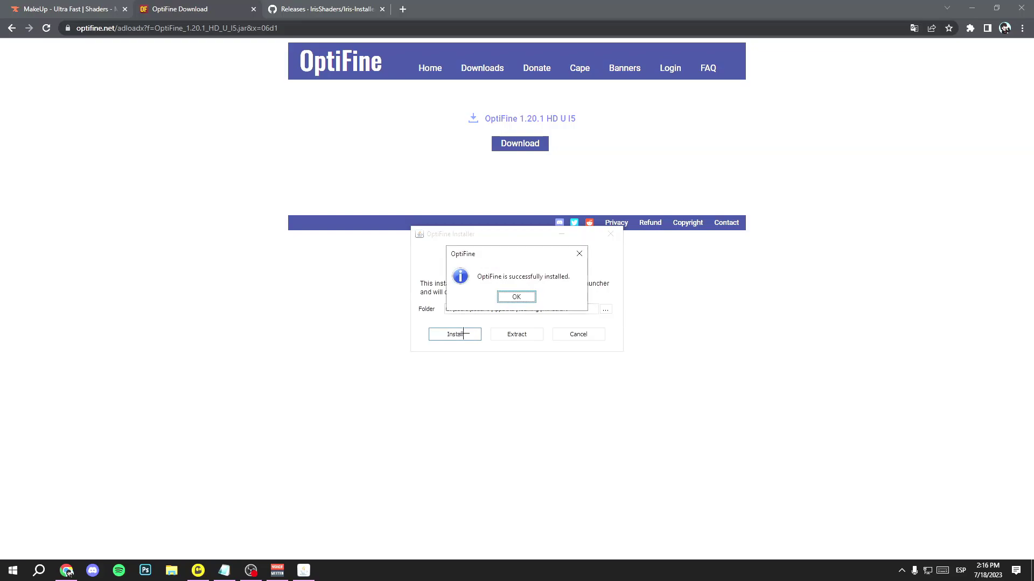
{"action": "left_click", "coordinate": [516, 297]}
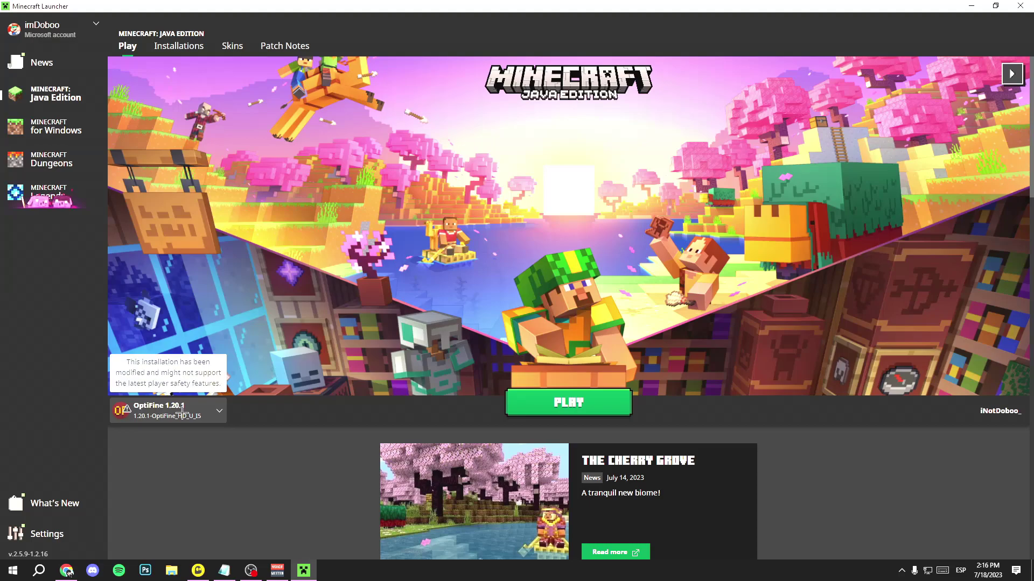
Step: Check the installation list in the Minecraft Launcher for the OptiFine 1.20.1 profile
{"action": "left_click", "coordinate": [167, 410]}
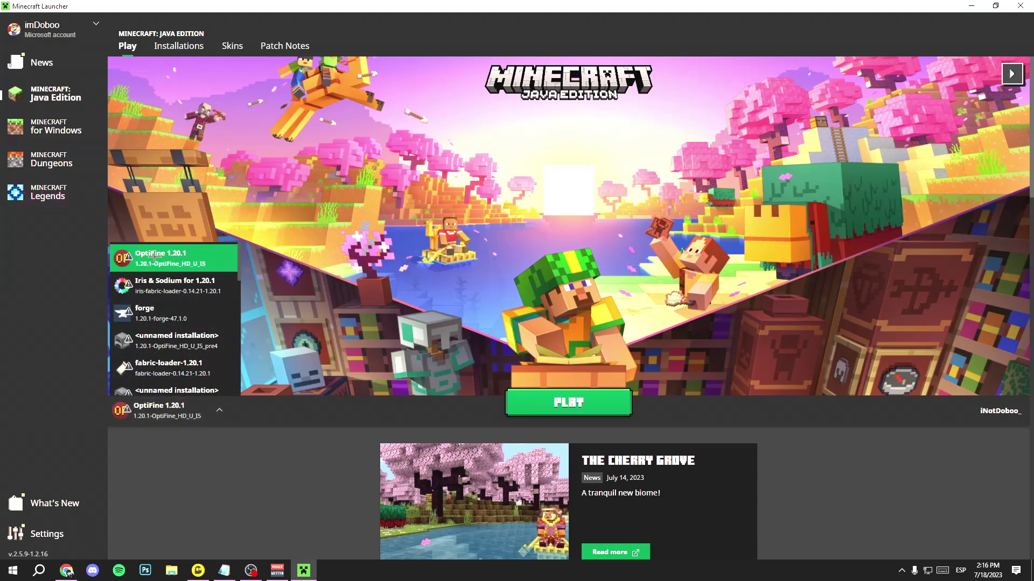
{"action": "left_click", "coordinate": [311, 298]}
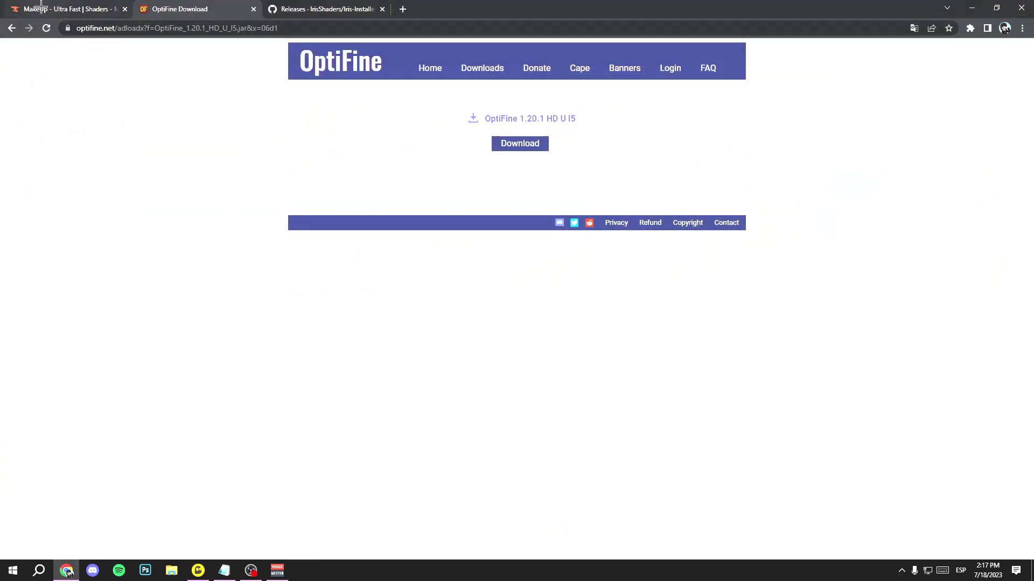
Step: Examine the description of the MakeUp - Ultra Fast shaders on its CurseForge page in the browser
{"action": "left_click", "coordinate": [41, 7]}
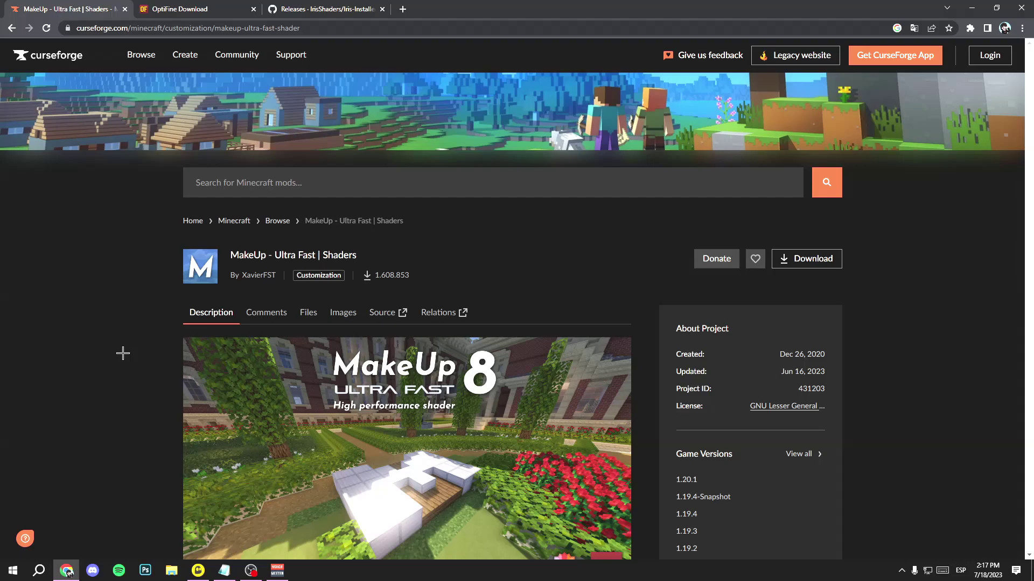
{"action": "scroll", "coordinate": [115, 279], "scroll_direction": "down", "scroll_amount": 5}
{"action": "scroll", "coordinate": [97, 269], "scroll_direction": "up", "scroll_amount": 5}
{"action": "scroll", "coordinate": [104, 362], "scroll_direction": "down", "scroll_amount": 15}
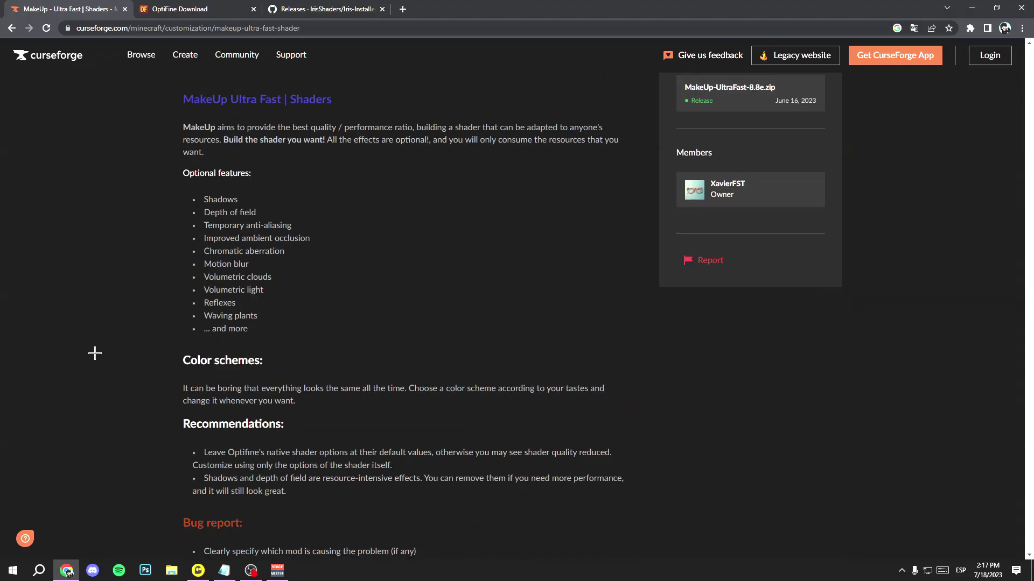
{"action": "scroll", "coordinate": [92, 341], "scroll_direction": "down", "scroll_amount": 7}
{"action": "scroll", "coordinate": [92, 334], "scroll_direction": "up", "scroll_amount": 11}
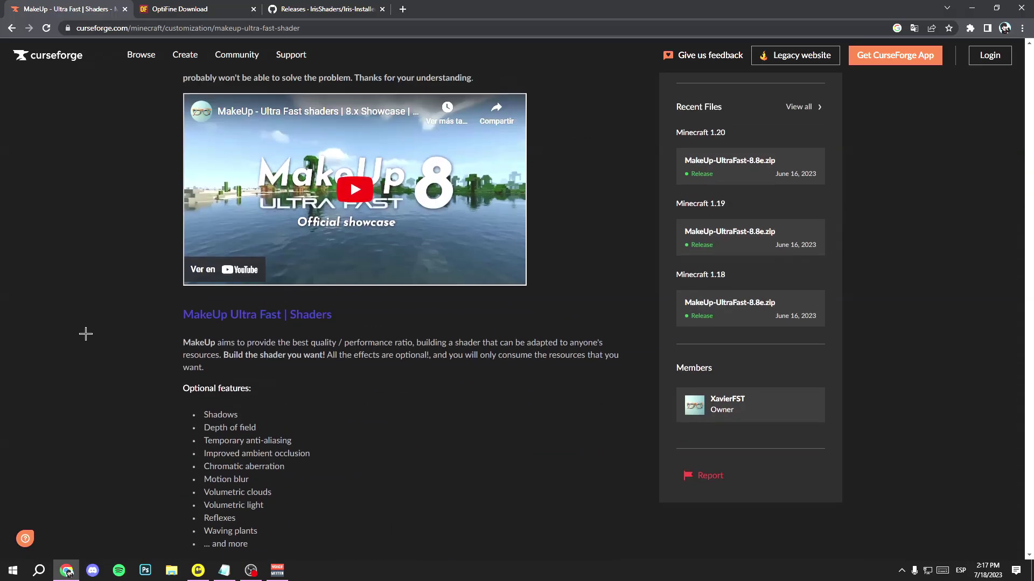
{"action": "scroll", "coordinate": [85, 333], "scroll_direction": "up", "scroll_amount": 6}
{"action": "scroll", "coordinate": [54, 355], "scroll_direction": "down", "scroll_amount": 9}
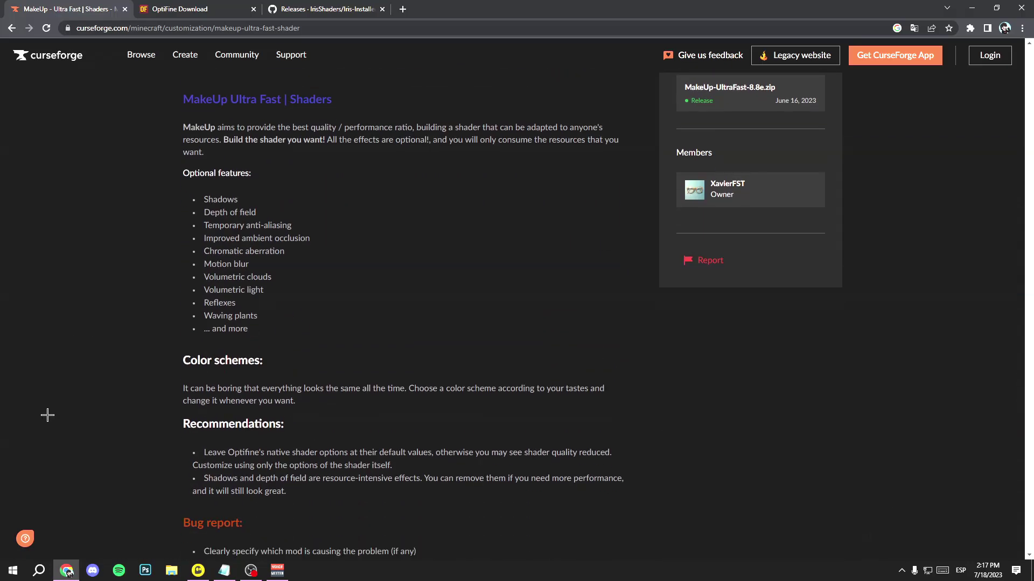
{"action": "scroll", "coordinate": [47, 420], "scroll_direction": "up", "scroll_amount": 13}
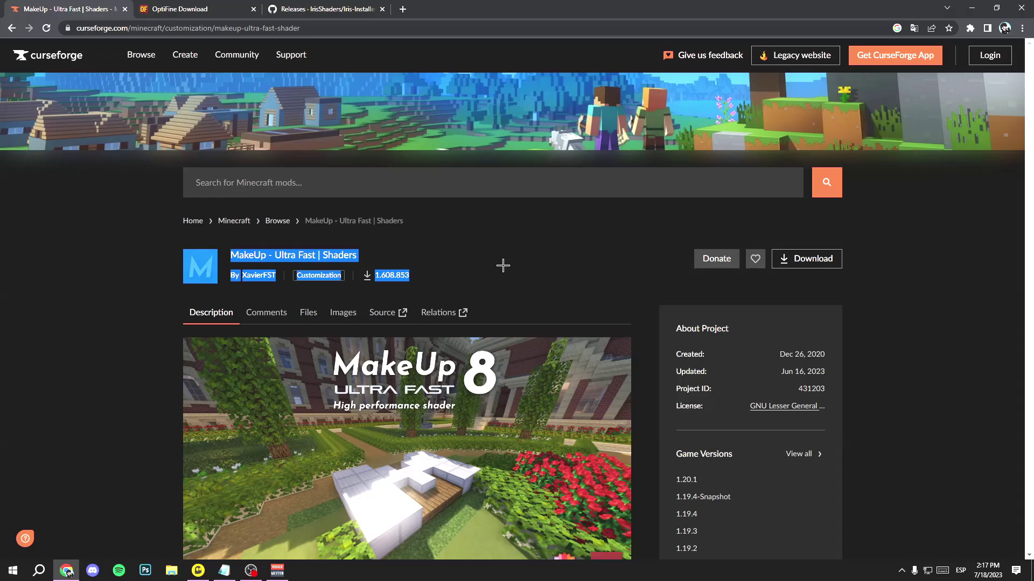
{"action": "left_click", "coordinate": [503, 266]}
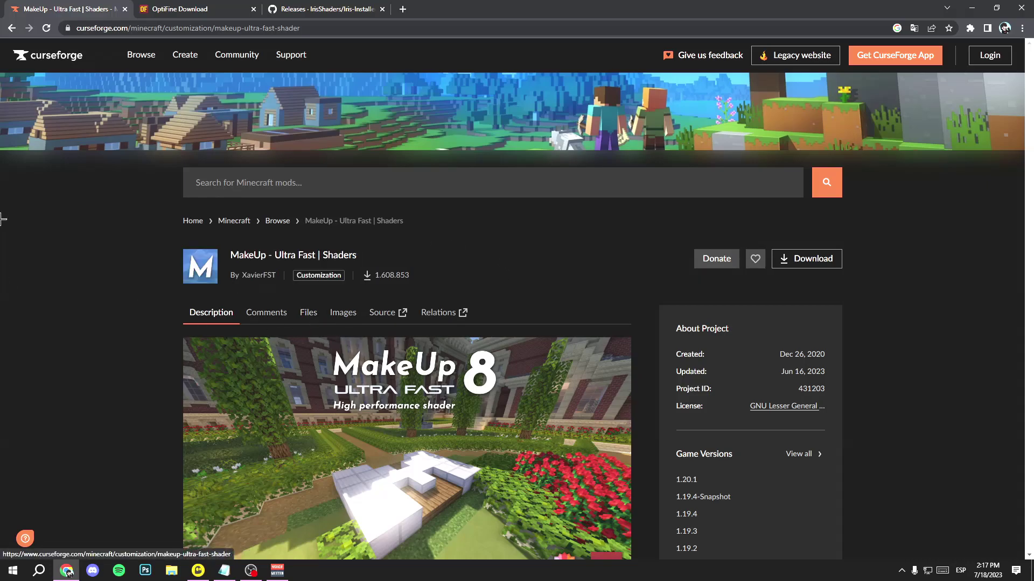
Step: Download MakeUp-UltraFast-8.8e.zip, the file for game version 1.20.1, from the shader's file list
{"action": "left_click", "coordinate": [309, 313]}
{"action": "scroll", "coordinate": [291, 327], "scroll_direction": "down", "scroll_amount": 2}
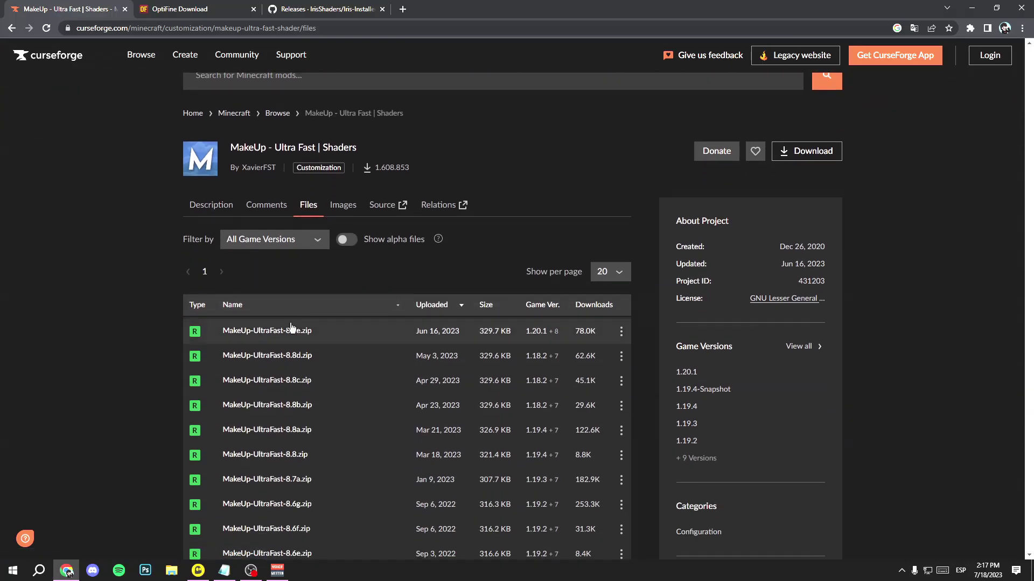
{"action": "left_click_drag", "start_coordinate": [526, 332], "coordinate": [556, 334]}
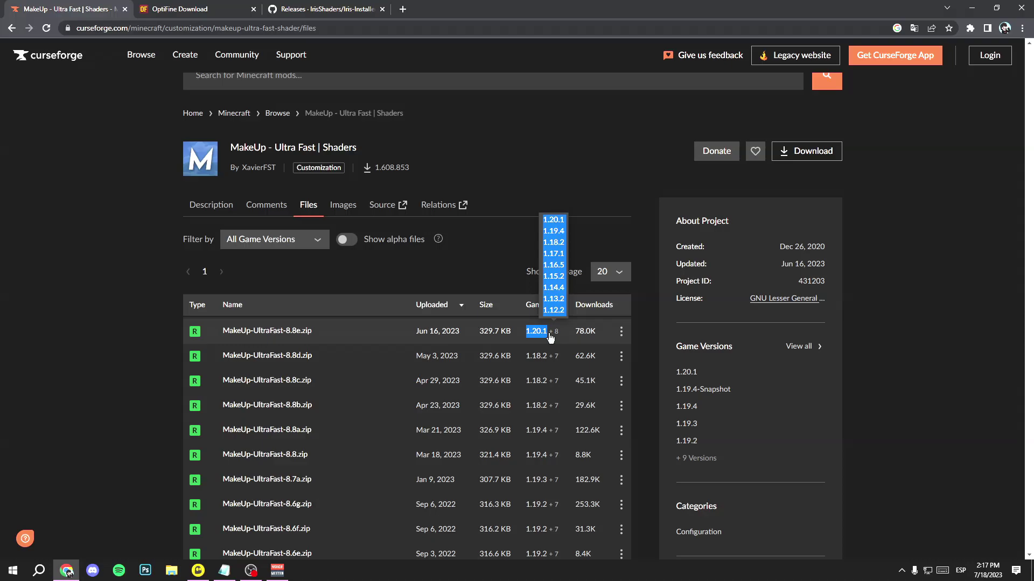
{"action": "left_click", "coordinate": [550, 338]}
{"action": "left_click", "coordinate": [206, 134]}
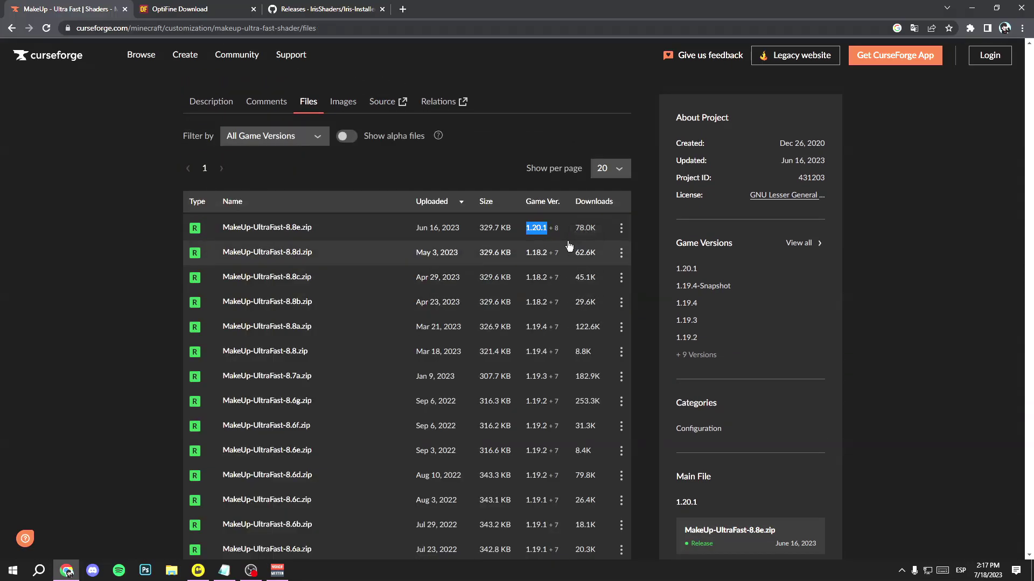
{"action": "left_click", "coordinate": [643, 239]}
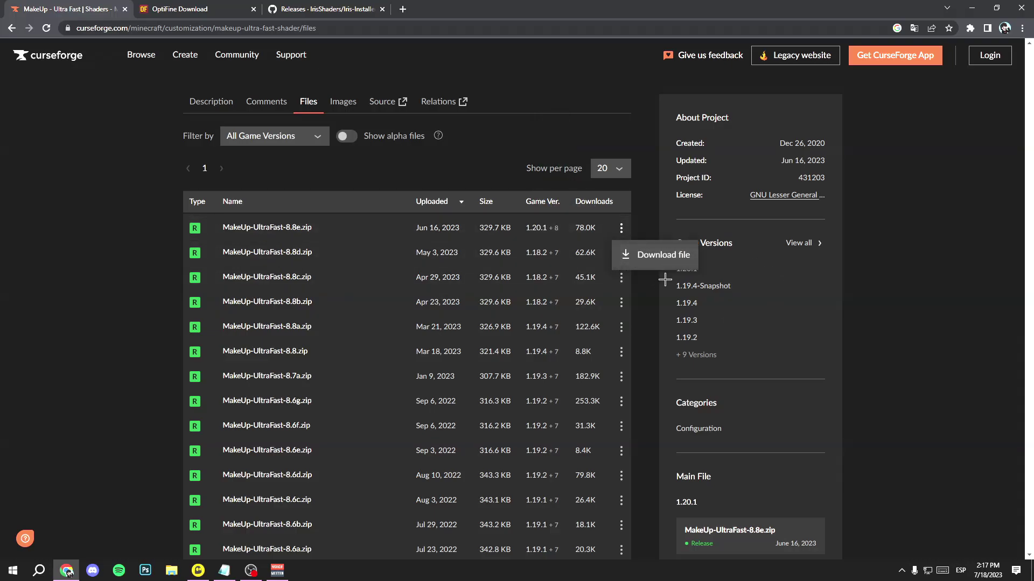
{"action": "left_click", "coordinate": [674, 261]}
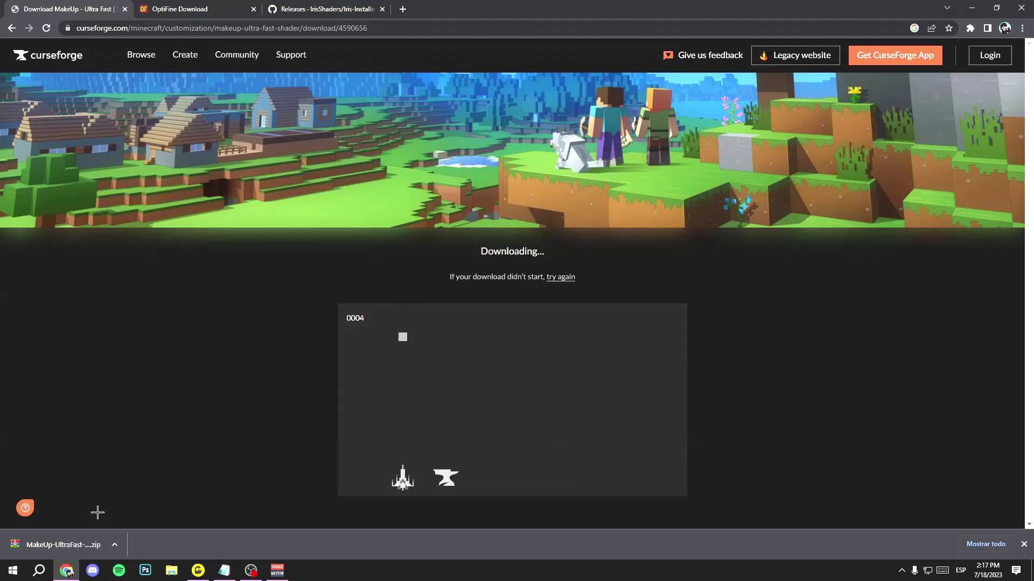
Step: Open the Roaming folder by running %appdata% from the Windows Run dialog
{"action": "key", "text": "super+r"}
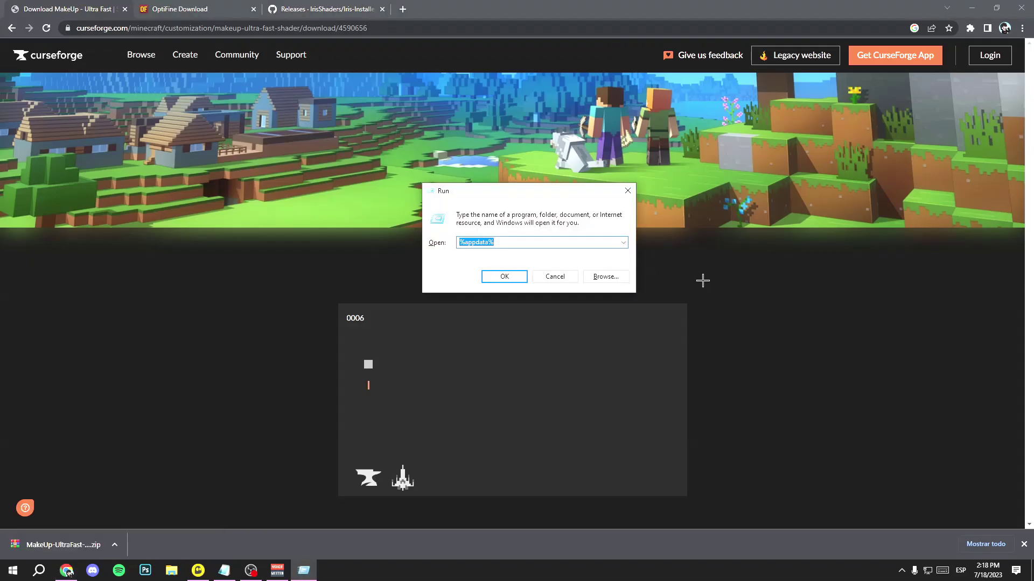
{"action": "type", "text": "%app"}
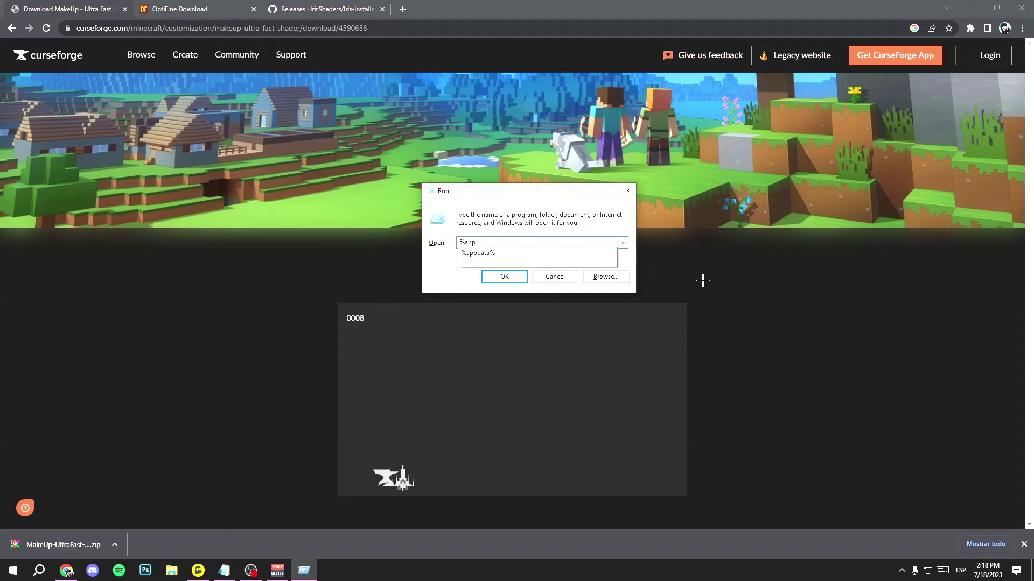
{"action": "type", "text": "data%"}
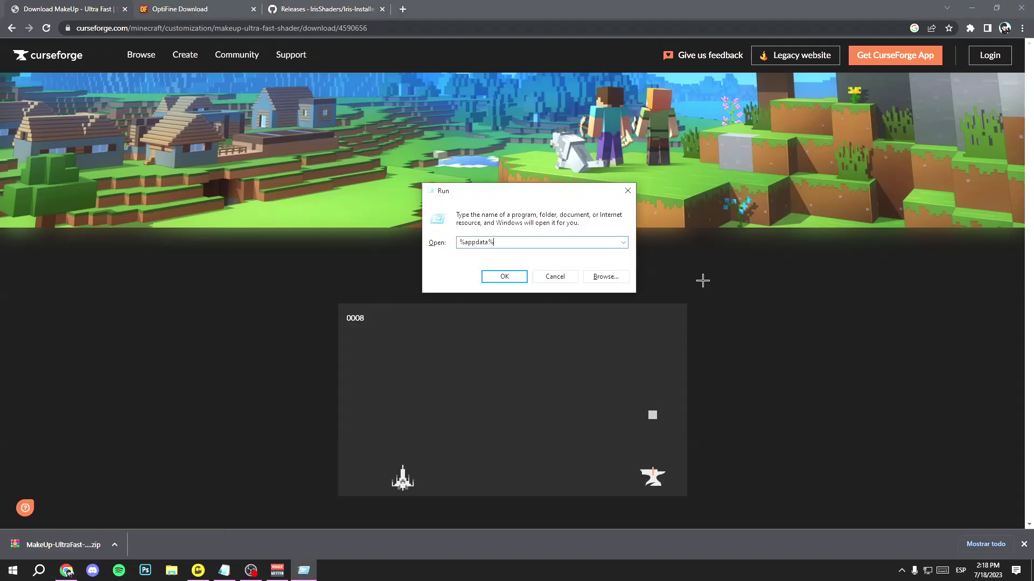
{"action": "left_click", "coordinate": [505, 276]}
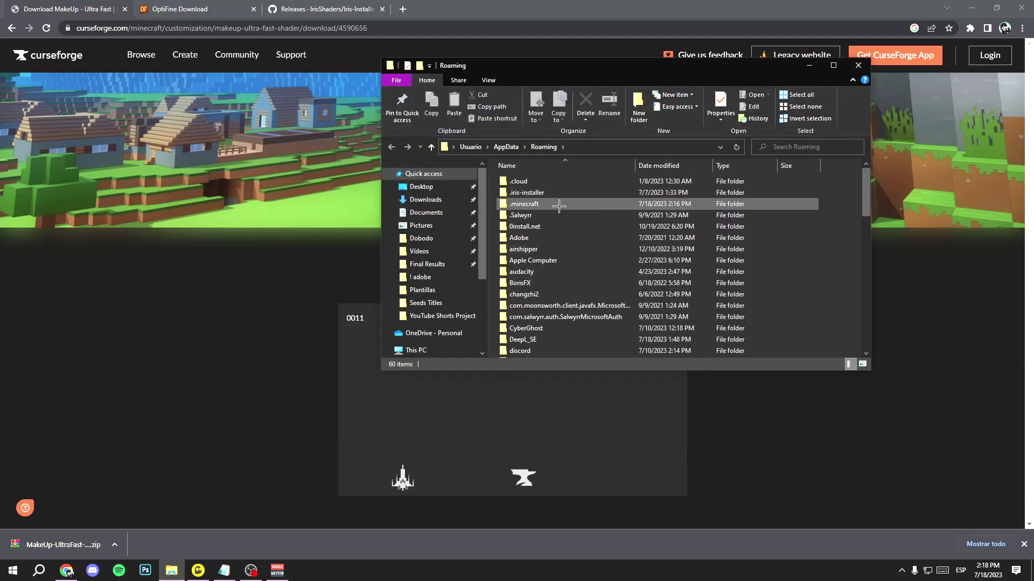
Step: Open the .minecraft folder and go into its shaderpacks subfolder
{"action": "double_click", "coordinate": [547, 204]}
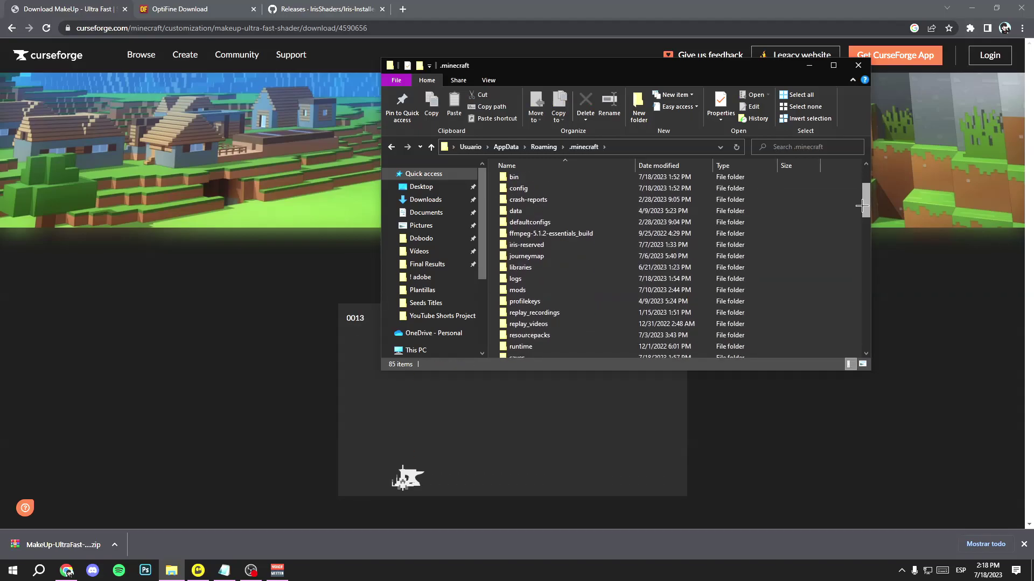
{"action": "scroll", "coordinate": [829, 209], "scroll_direction": "down", "scroll_amount": 5}
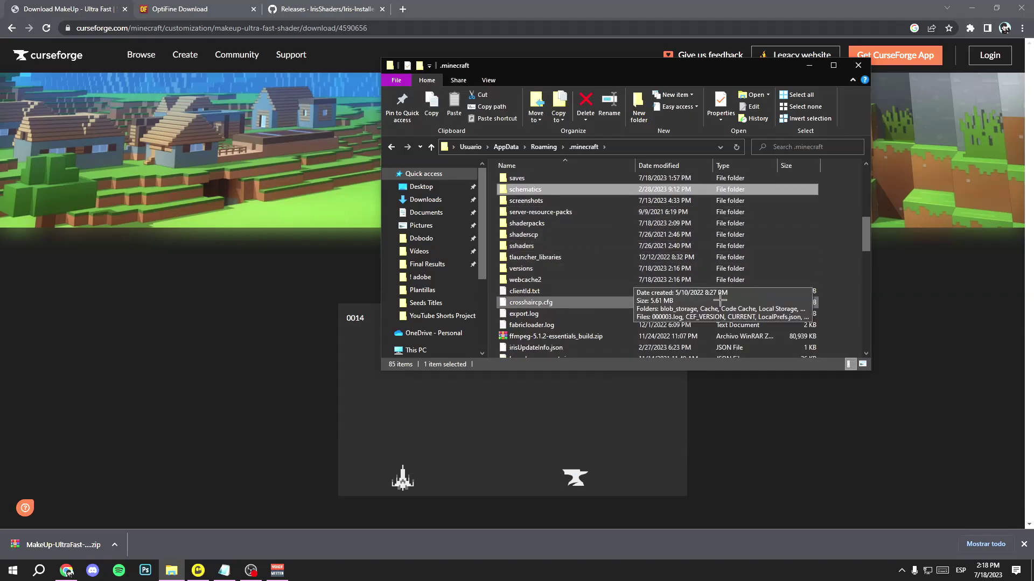
{"action": "scroll", "coordinate": [554, 257], "scroll_direction": "up", "scroll_amount": 1}
{"action": "left_click", "coordinate": [553, 257]}
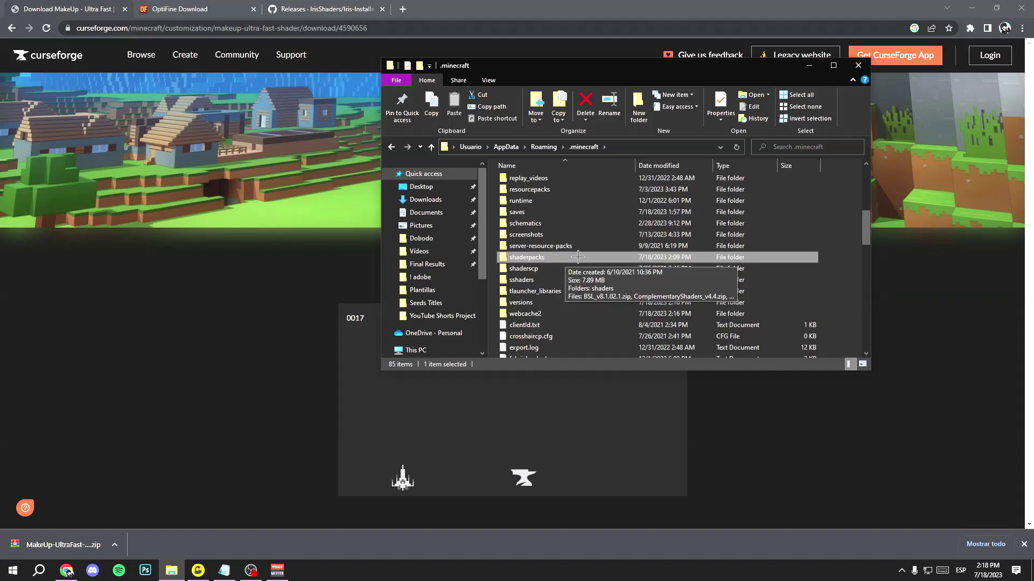
{"action": "double_click", "coordinate": [562, 258]}
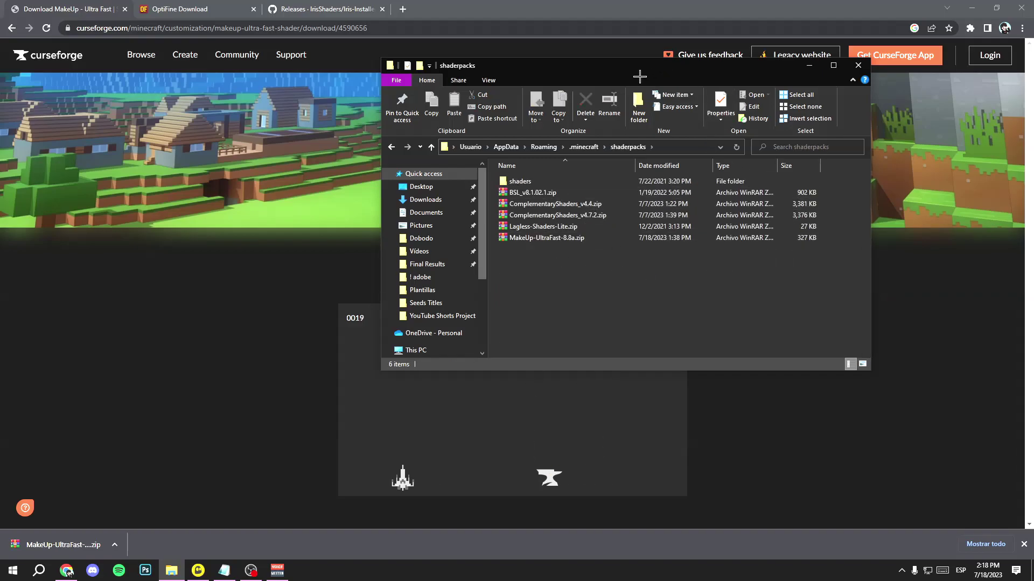
Step: Move the shaderpacks window aside and open the Downloads folder in a separate window
{"action": "left_click_drag", "start_coordinate": [633, 67], "coordinate": [751, 73]}
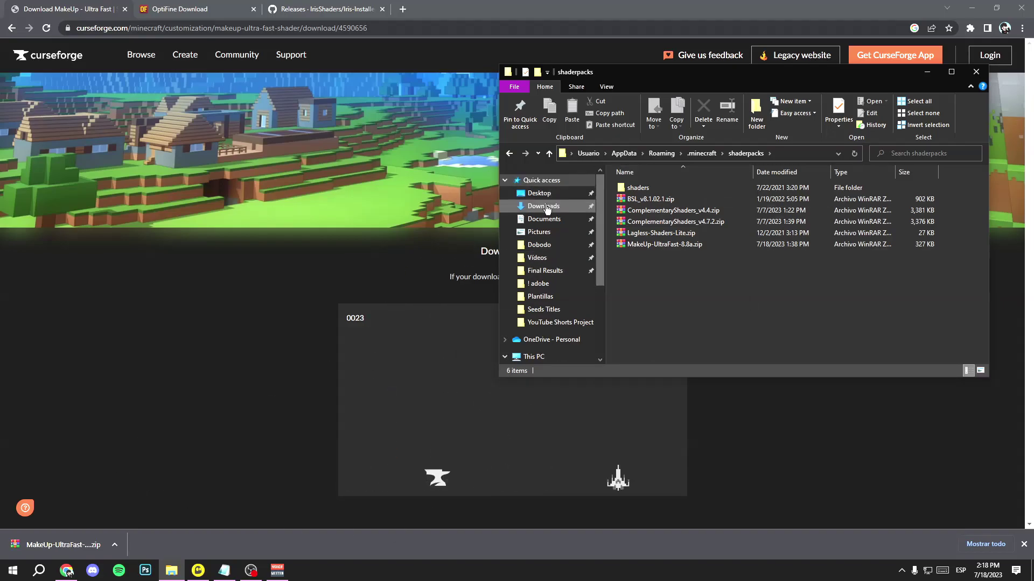
{"action": "right_click", "coordinate": [545, 212]}
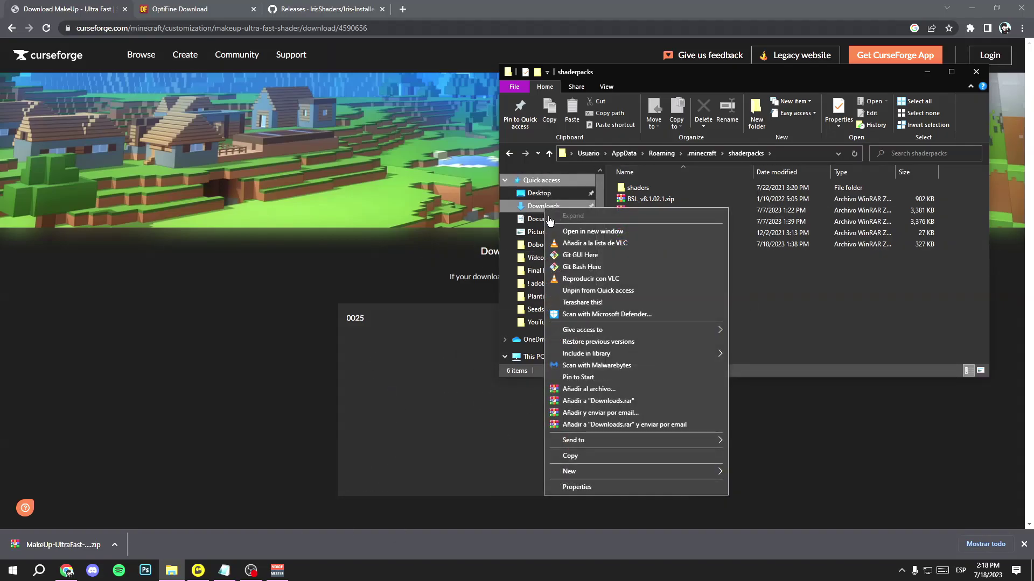
{"action": "left_click", "coordinate": [570, 232]}
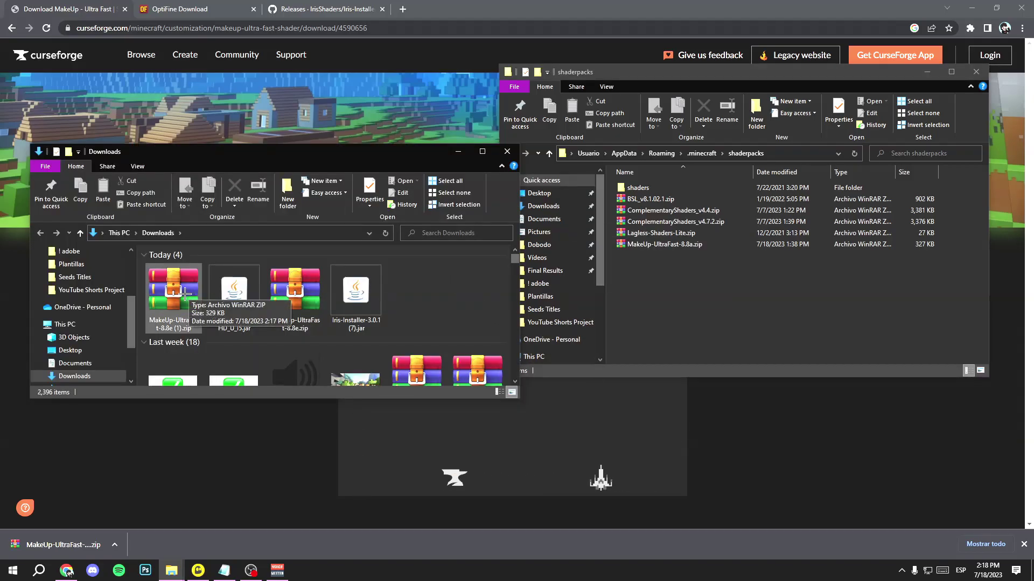
Step: Replace MakeUp-UltraFast-8.8a.zip in the shaderpacks folder with MakeUp-UltraFast-8.8e (1).zip from Downloads, and close the Downloads window
{"action": "left_click_drag", "start_coordinate": [188, 292], "coordinate": [671, 309]}
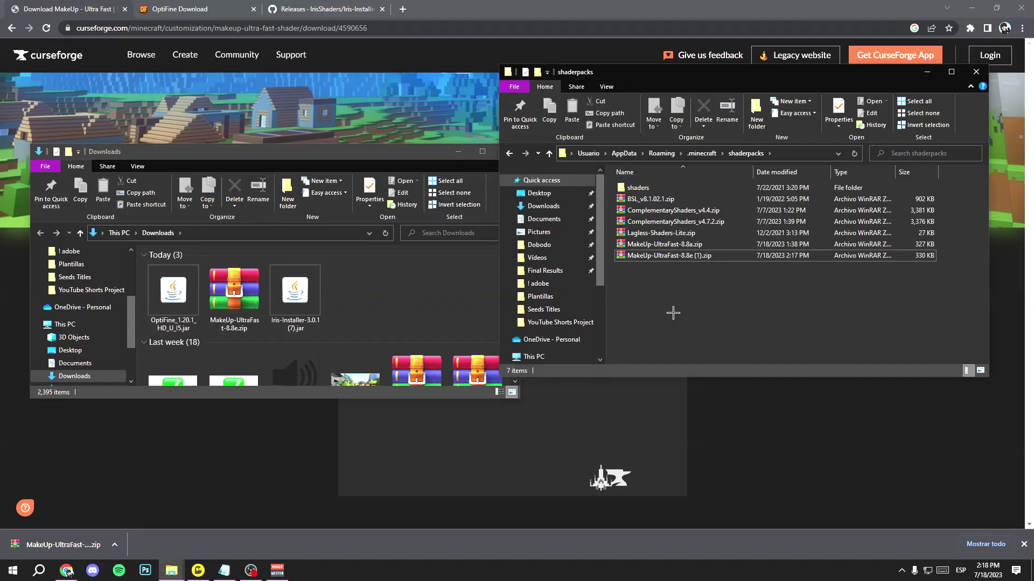
{"action": "left_click", "coordinate": [506, 151]}
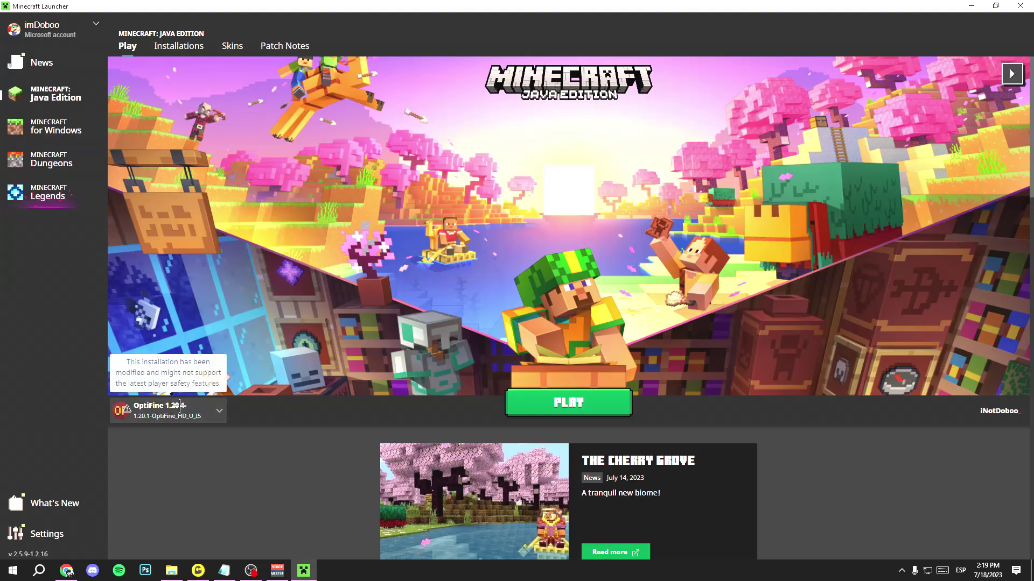
Step: Launch Minecraft 1.20.1 with OptiFine and enter the world
{"action": "left_click", "coordinate": [168, 410]}
{"action": "left_click", "coordinate": [274, 232]}
{"action": "left_click", "coordinate": [569, 402]}
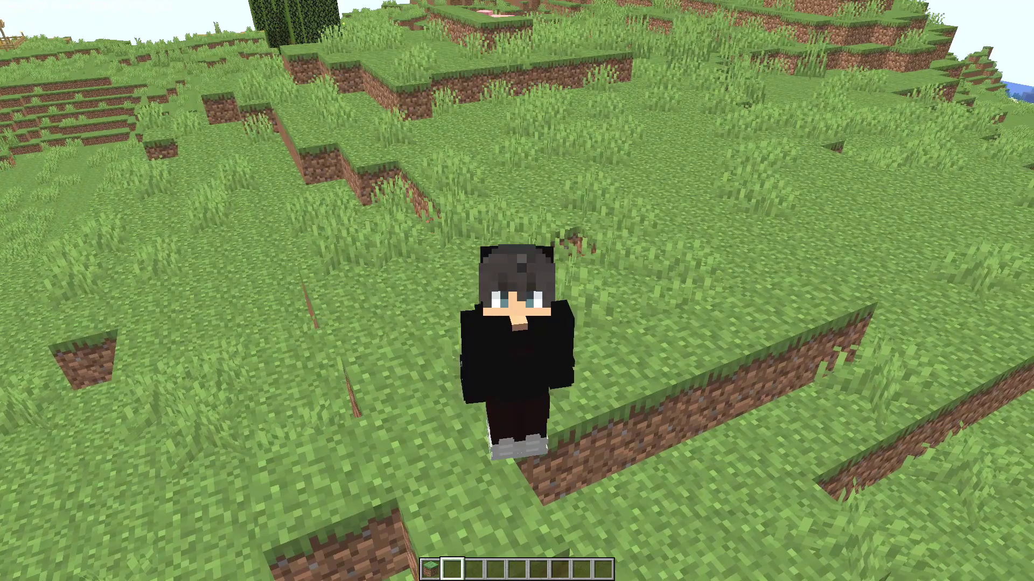
Step: Enable MakeUp-UltraFast-8.8e (1).zip as the active shader pack in the video settings and return to the world
{"action": "key", "text": "Escape"}
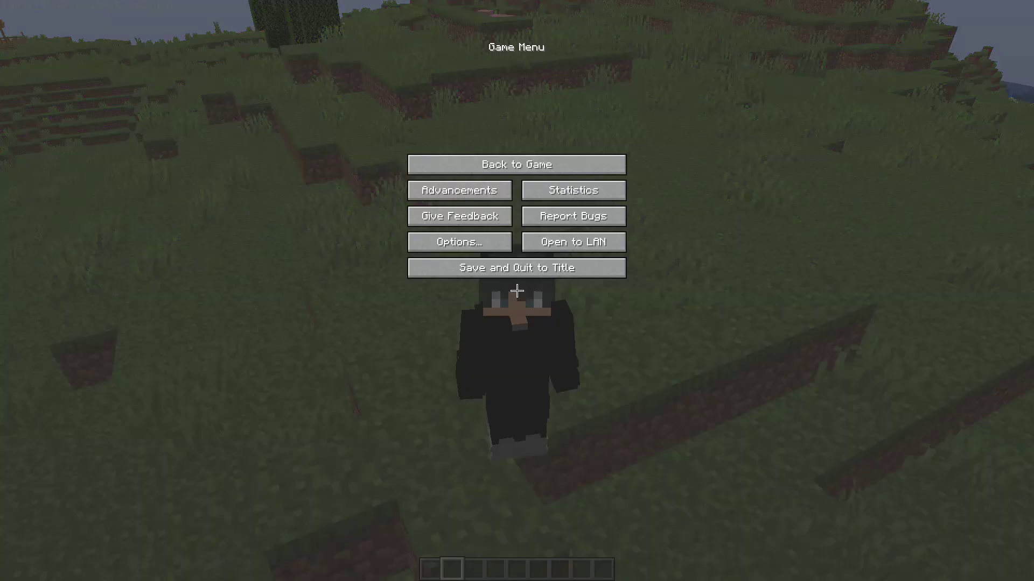
{"action": "left_click", "coordinate": [479, 251]}
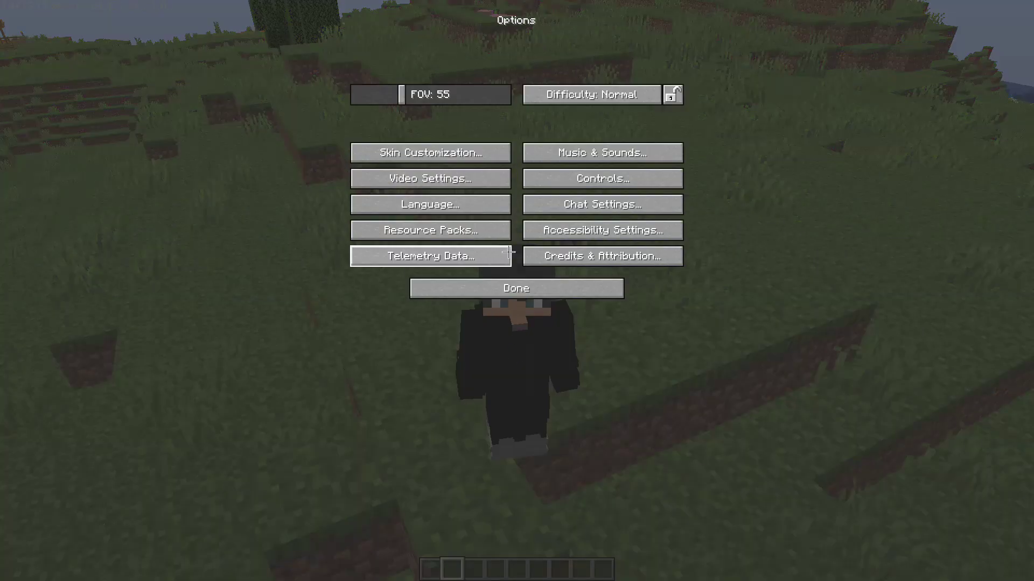
{"action": "left_click", "coordinate": [484, 177]}
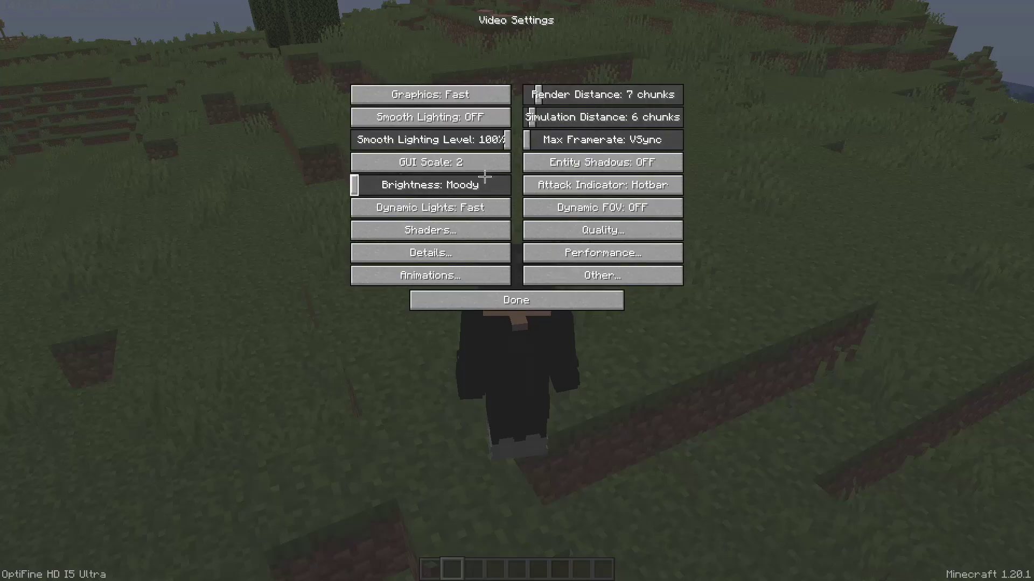
{"action": "left_click", "coordinate": [446, 235]}
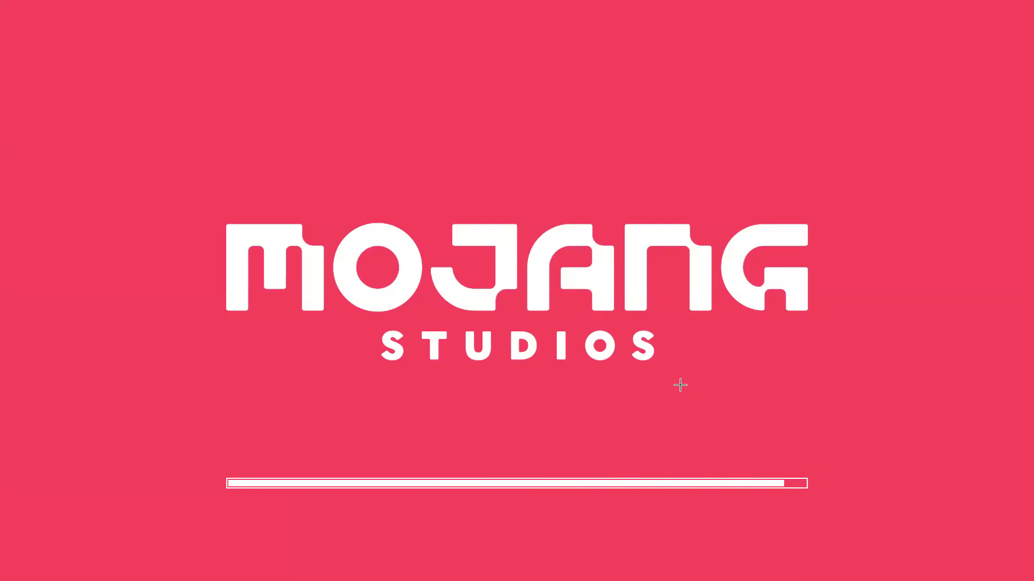
{"action": "key", "text": "Escape"}
{"action": "key", "text": "Escape"}
{"action": "key", "text": "Escape"}
{"action": "key", "text": "Escape"}
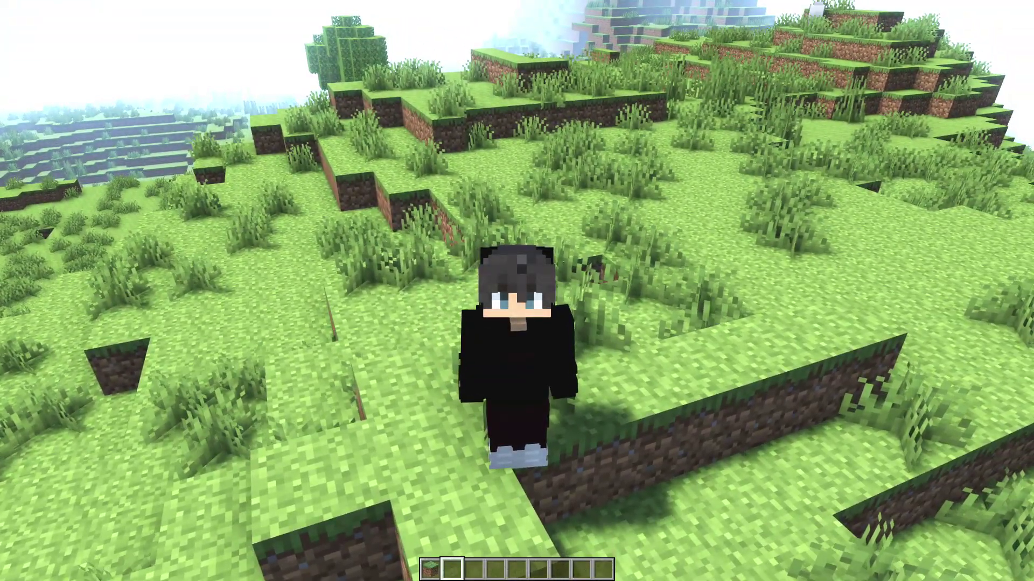
Step: Set the MakeUp shader's profile to Shadowless Medium in its shader options and go back to the world
{"action": "key", "text": "Escape"}
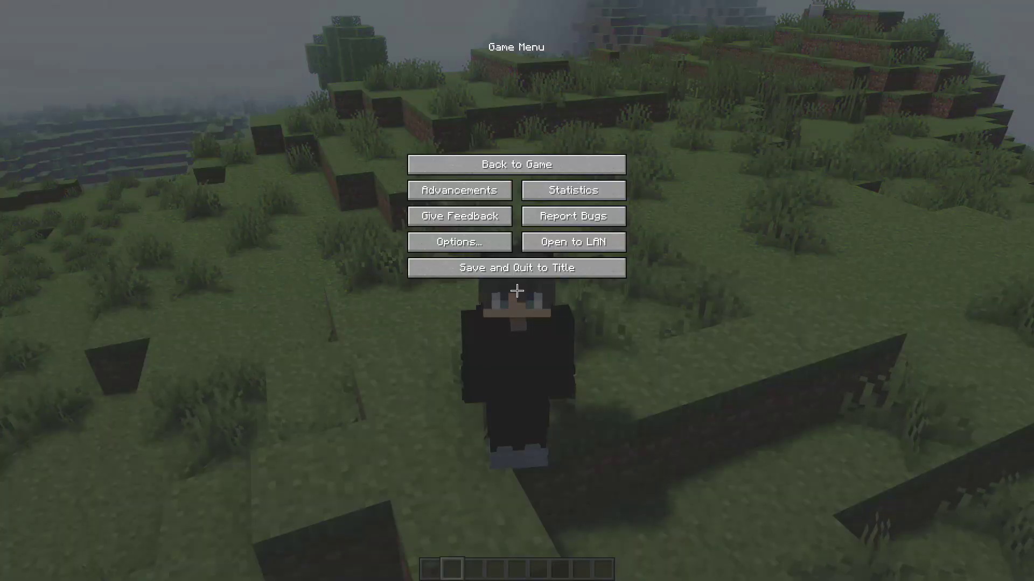
{"action": "left_click", "coordinate": [452, 253]}
{"action": "left_click", "coordinate": [442, 184]}
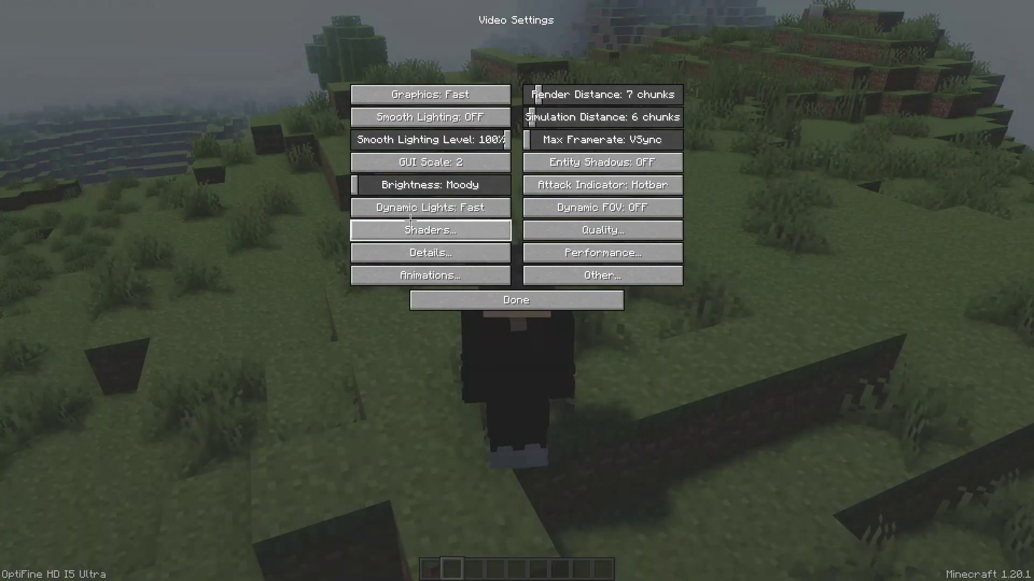
{"action": "left_click", "coordinate": [402, 229]}
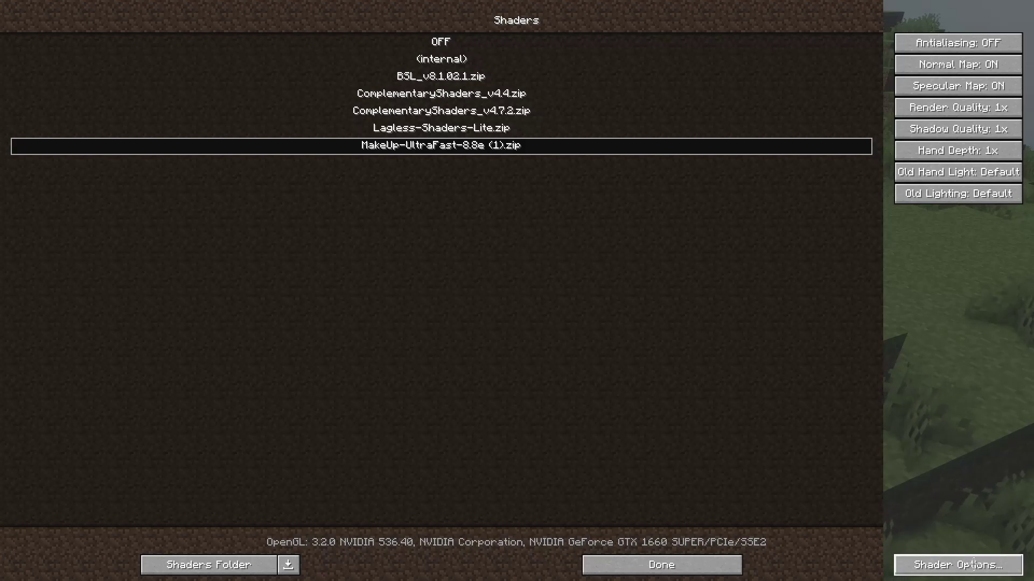
{"action": "left_click", "coordinate": [949, 568]}
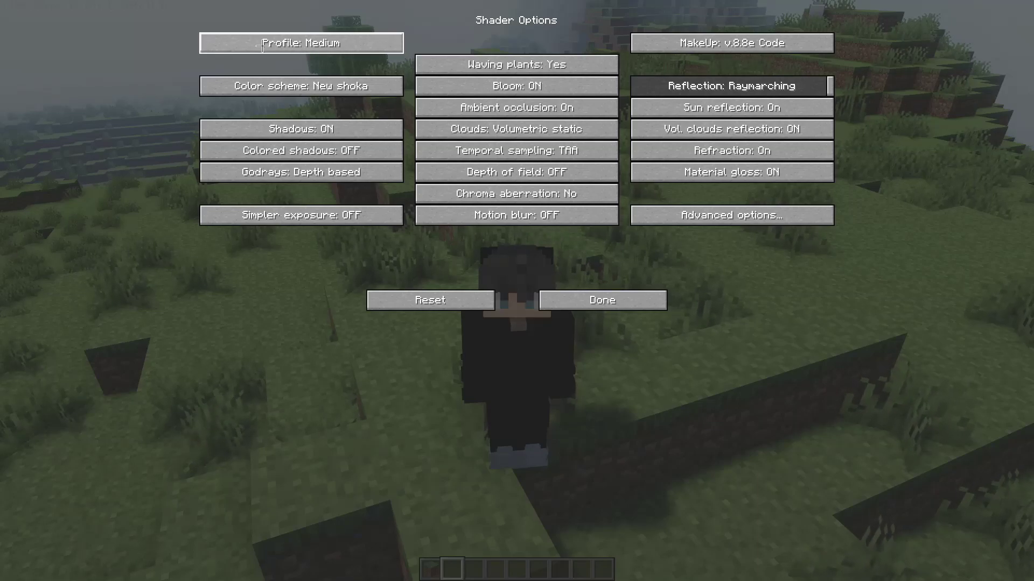
{"action": "left_click", "coordinate": [303, 48]}
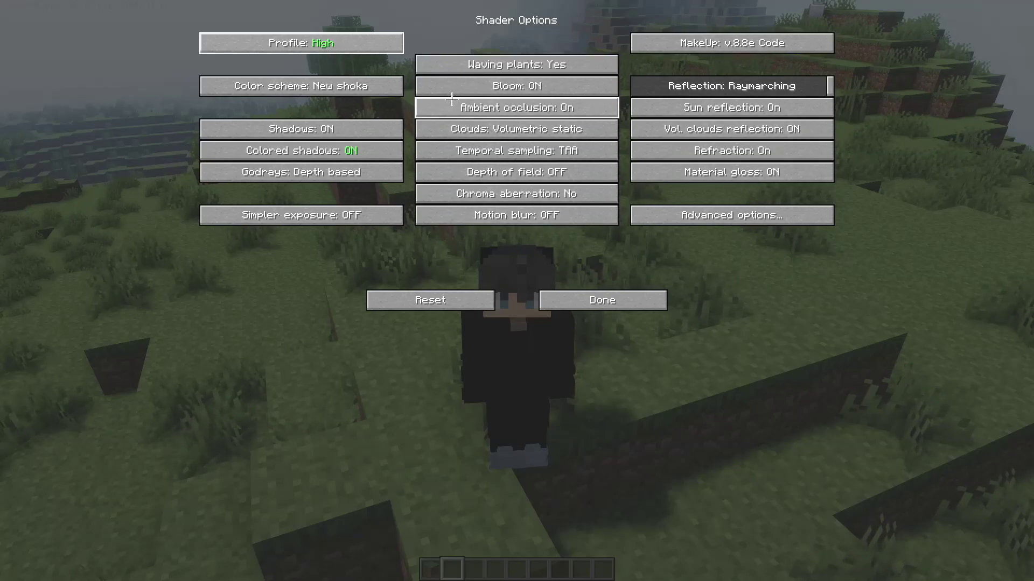
{"action": "left_click", "coordinate": [366, 49]}
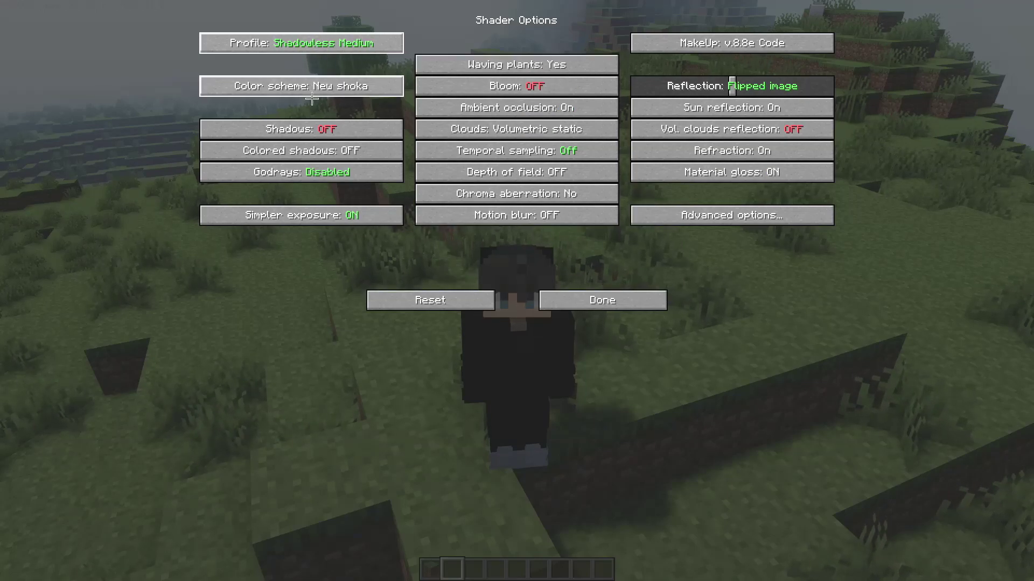
{"action": "key", "text": "Escape"}
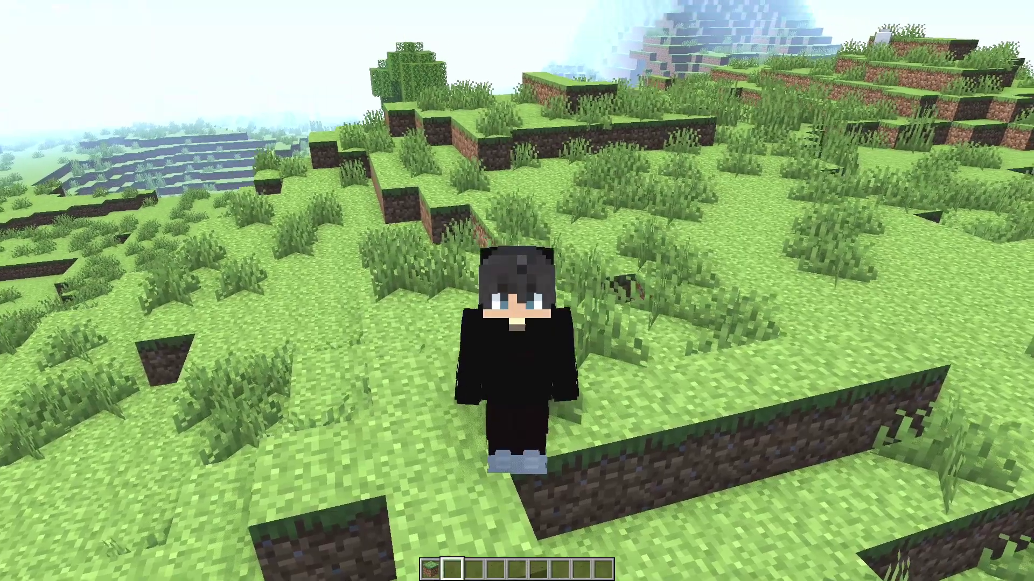
Step: Examine how the Shadowless Medium profile renders the grassland and village by moving through the world
{"action": "key", "text": "F5"}
{"action": "key", "text": "w"}
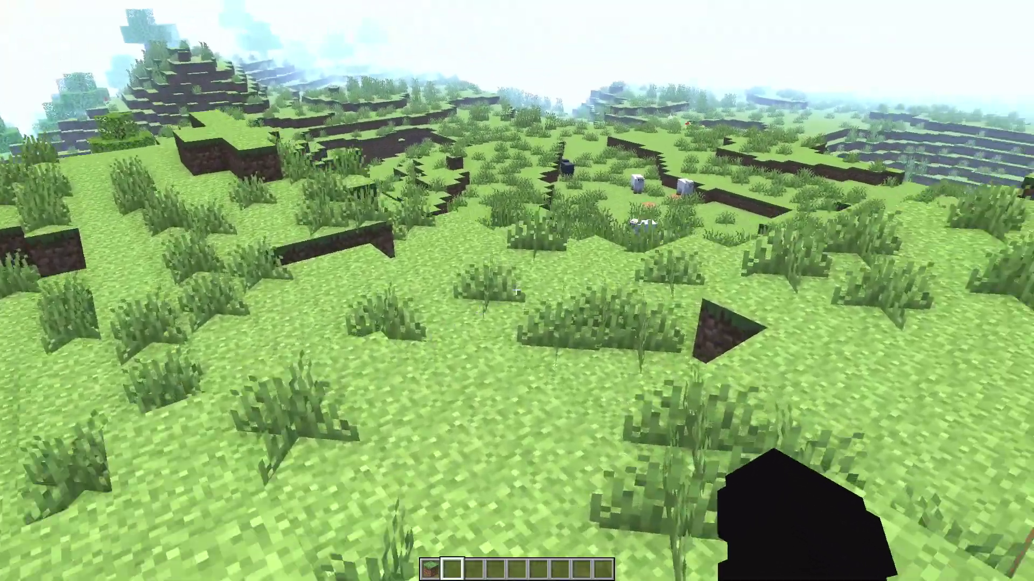
{"action": "key", "text": "w"}
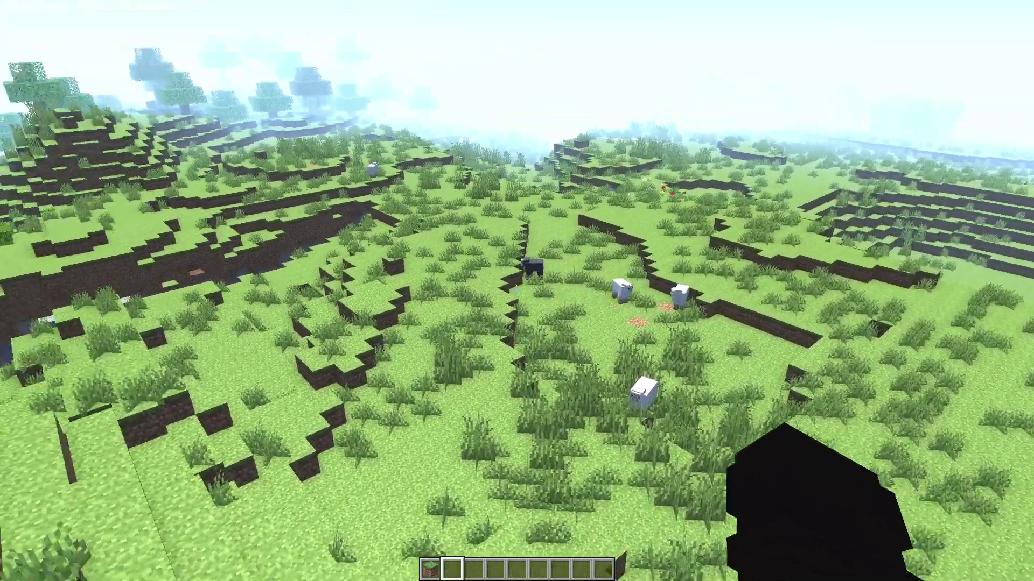
{"action": "key", "text": "w"}
{"action": "key", "text": "shift"}
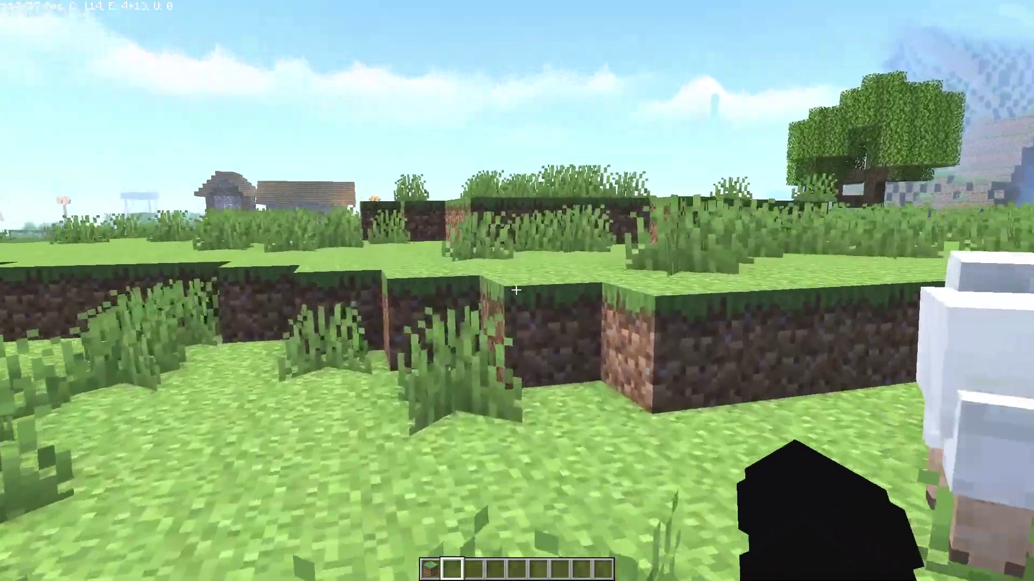
{"action": "key", "text": "w"}
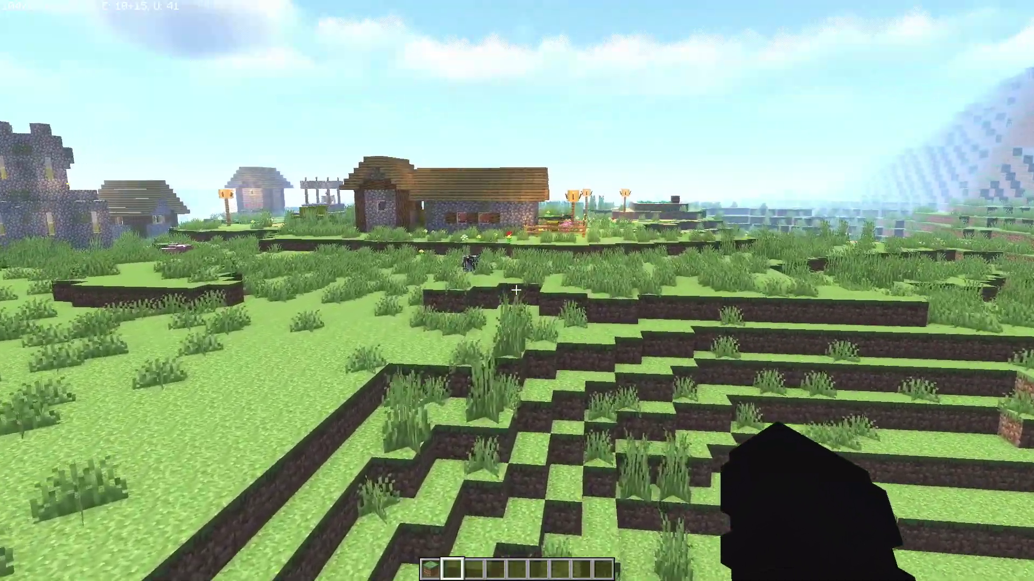
{"action": "key", "text": "w"}
{"action": "key", "text": "space"}
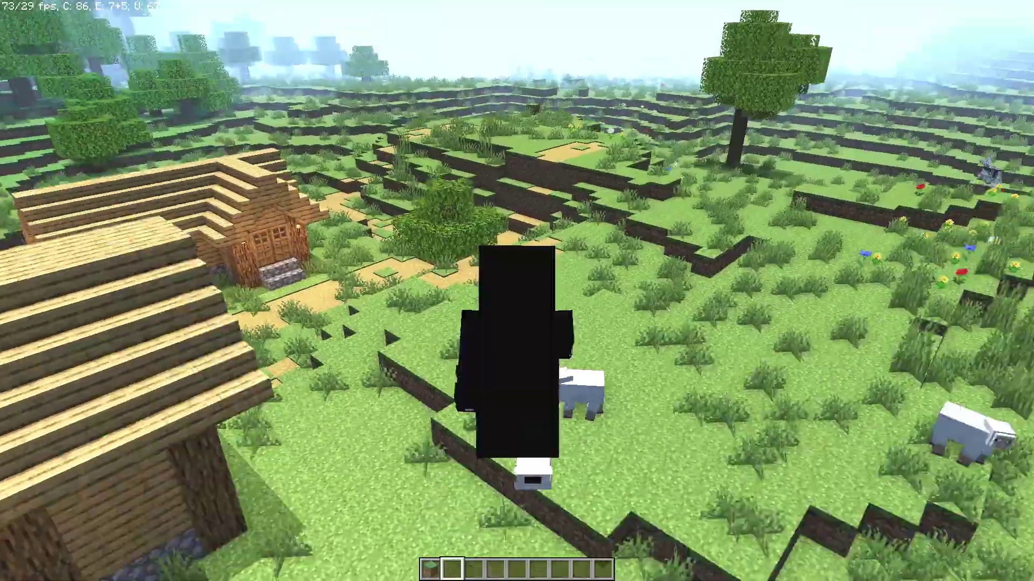
{"action": "key", "text": "F5"}
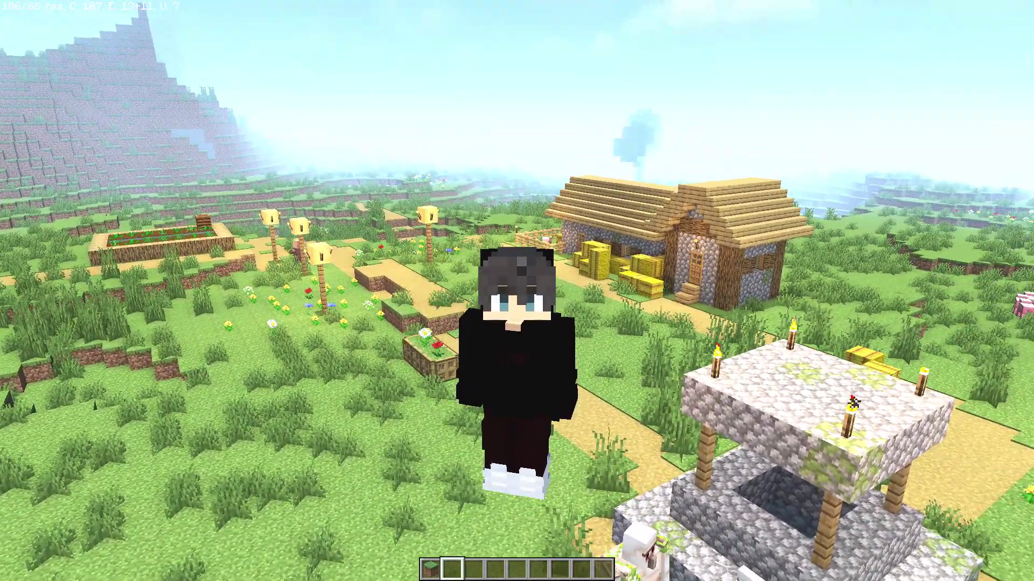
Step: Set the MakeUp shader's profile to Medium, apply it, and view the village house in first person
{"action": "key", "text": "Escape"}
{"action": "left_click", "coordinate": [459, 242]}
{"action": "left_click", "coordinate": [425, 175]}
{"action": "left_click", "coordinate": [435, 226]}
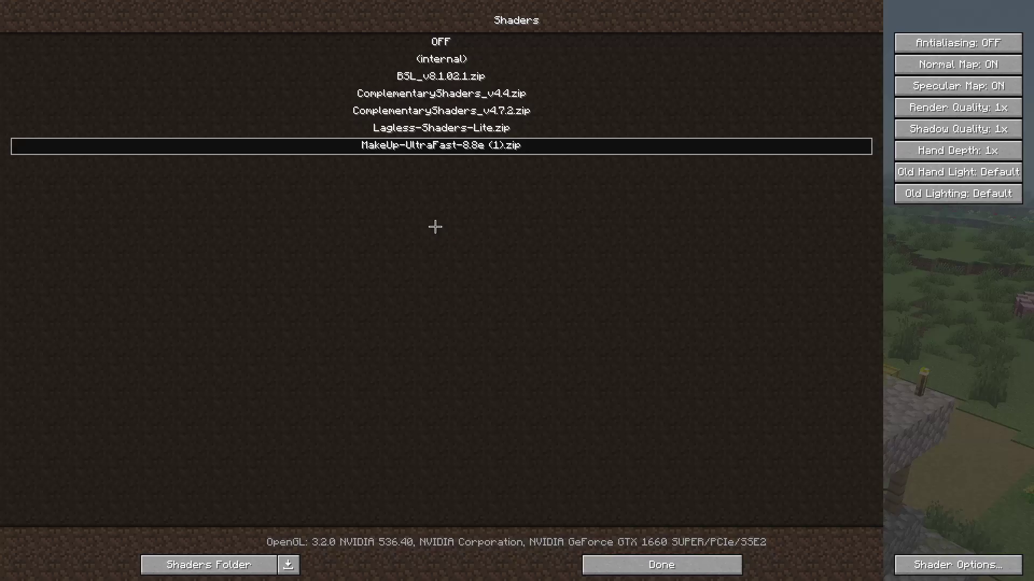
{"action": "left_click", "coordinate": [996, 574]}
{"action": "left_click", "coordinate": [278, 43]}
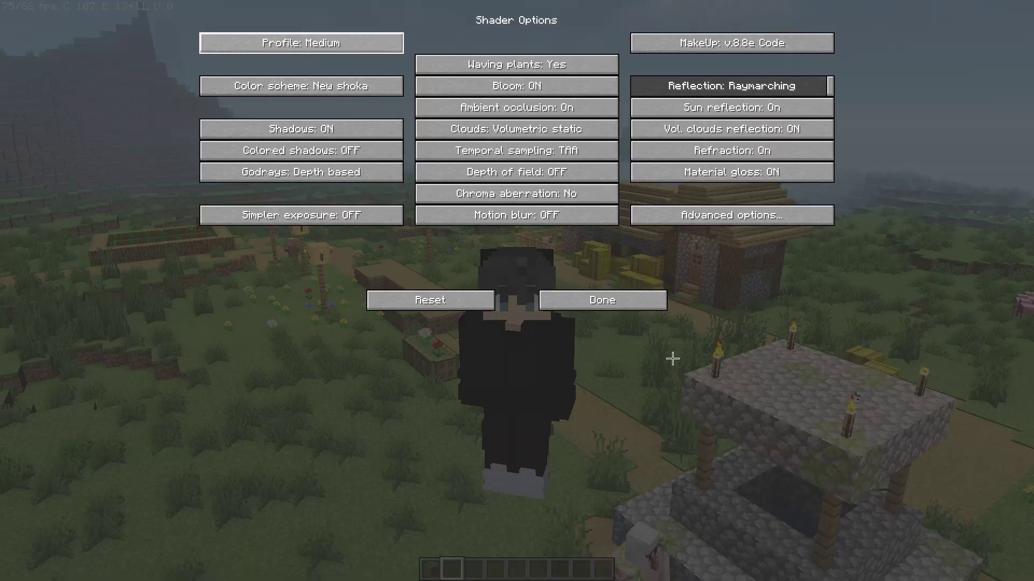
{"action": "left_click", "coordinate": [592, 307]}
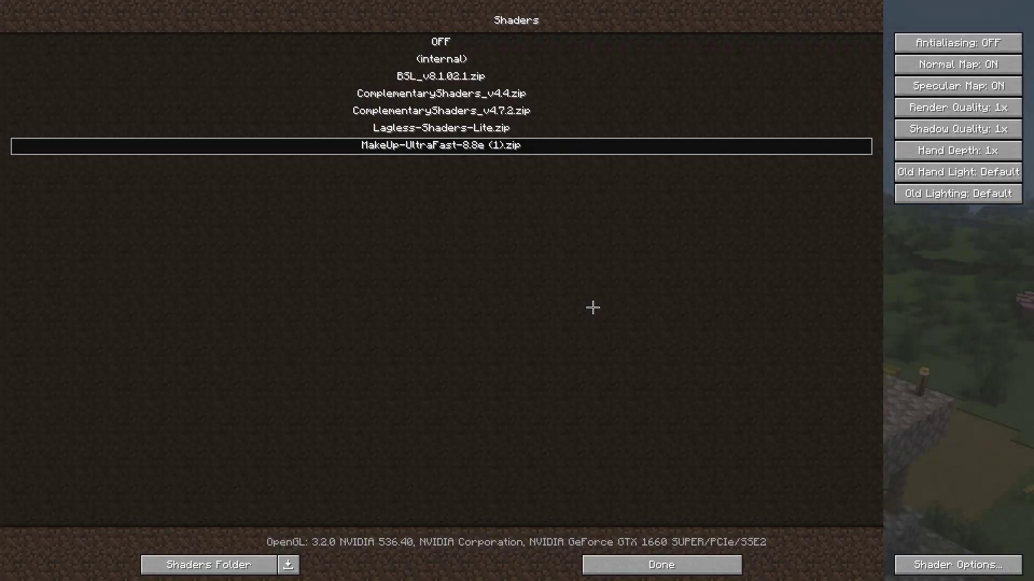
{"action": "key", "text": "Escape"}
{"action": "key", "text": "F5"}
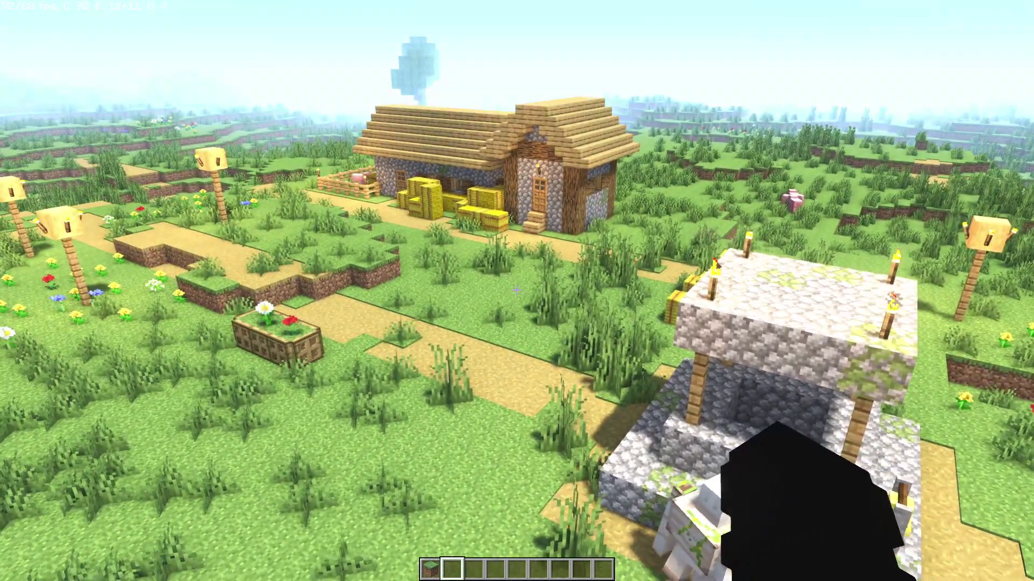
{"action": "key", "text": "w"}
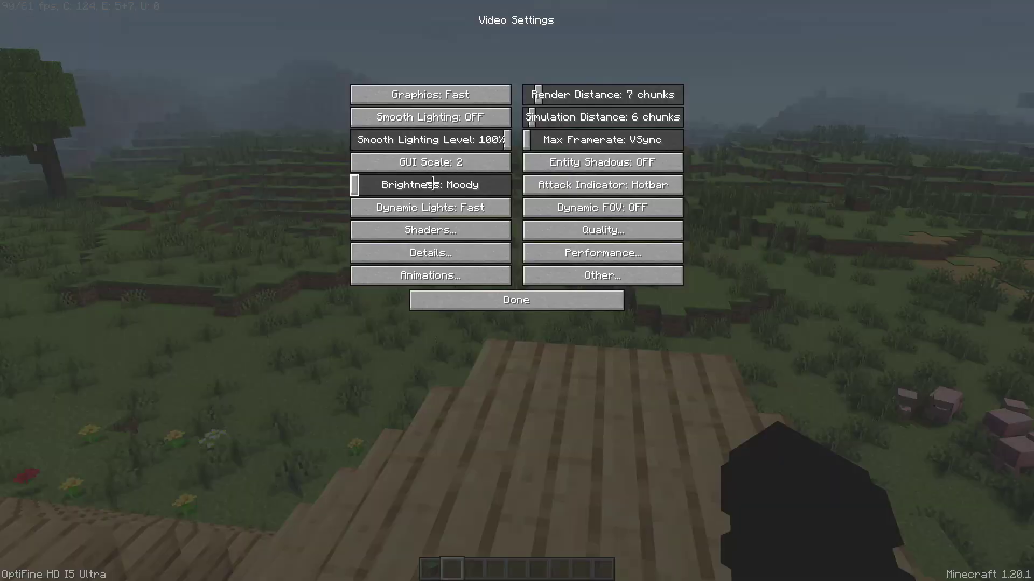
Step: Set the MakeUp shader's profile to No effects, apply it, and look around the village
{"action": "left_click", "coordinate": [424, 225]}
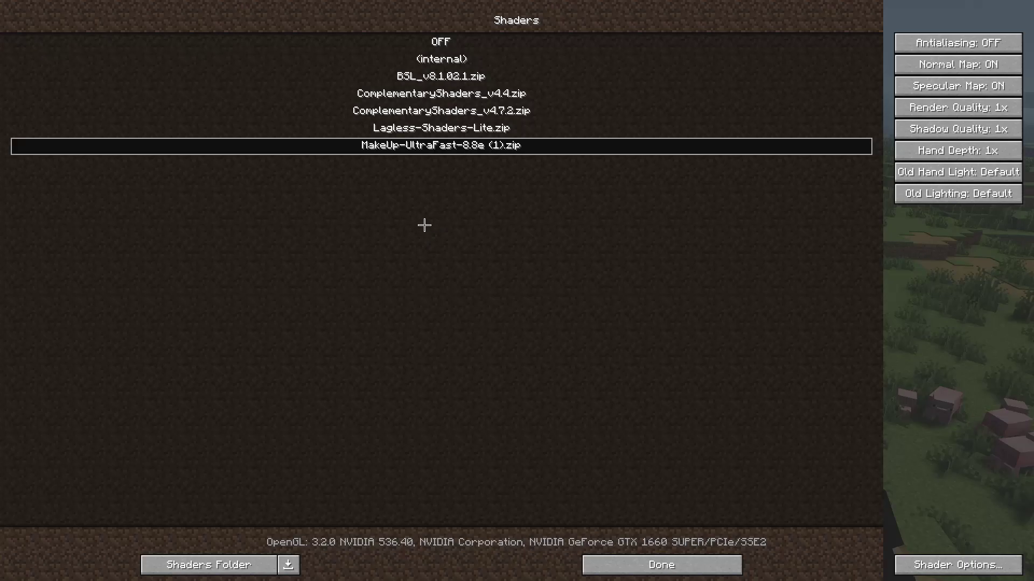
{"action": "left_click", "coordinate": [931, 563]}
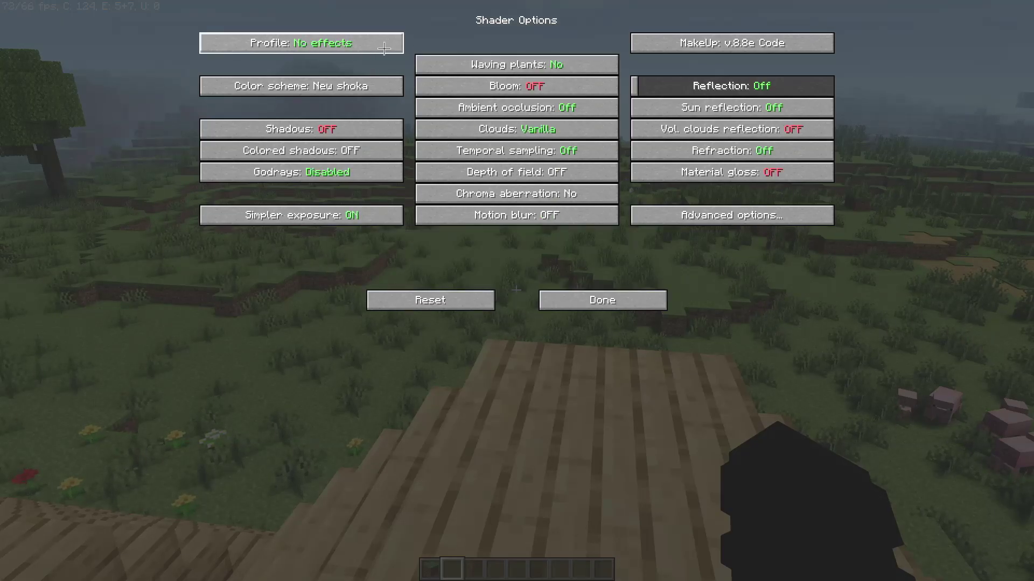
{"action": "left_click", "coordinate": [579, 308]}
{"action": "key", "text": "Escape"}
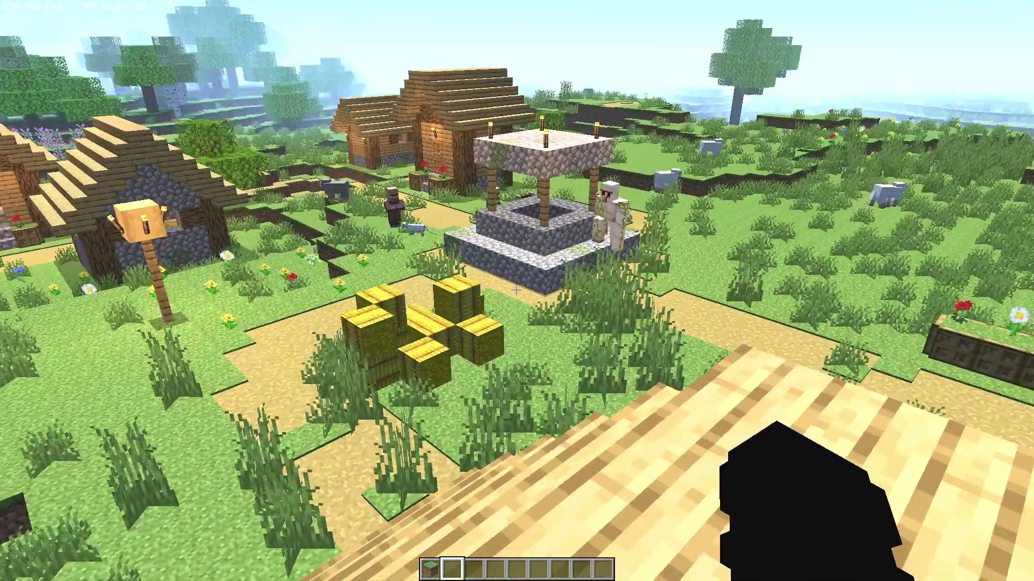
{"action": "key", "text": "w"}
{"action": "key", "text": "space"}
{"action": "key", "text": "w"}
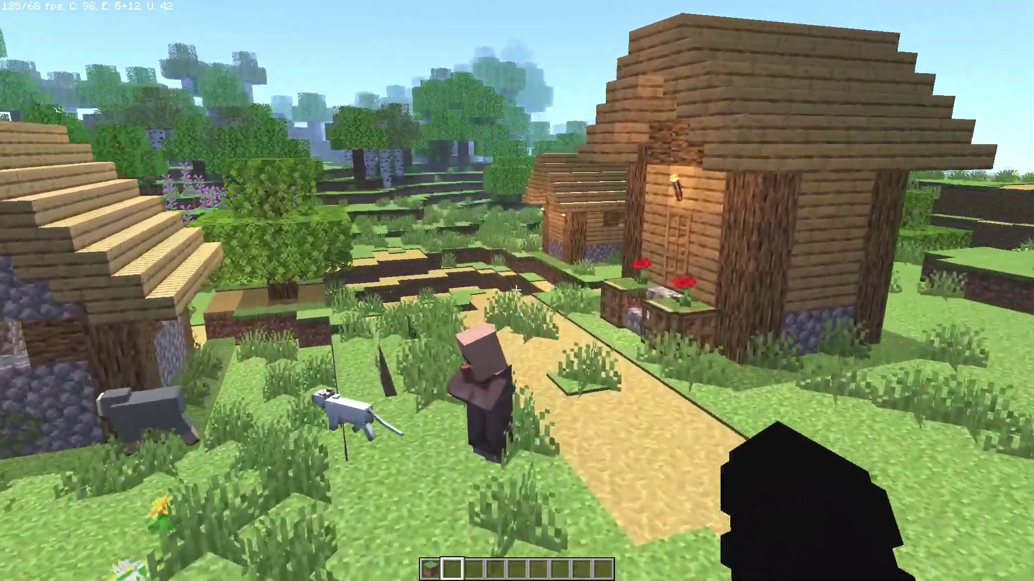
{"action": "key", "text": "w"}
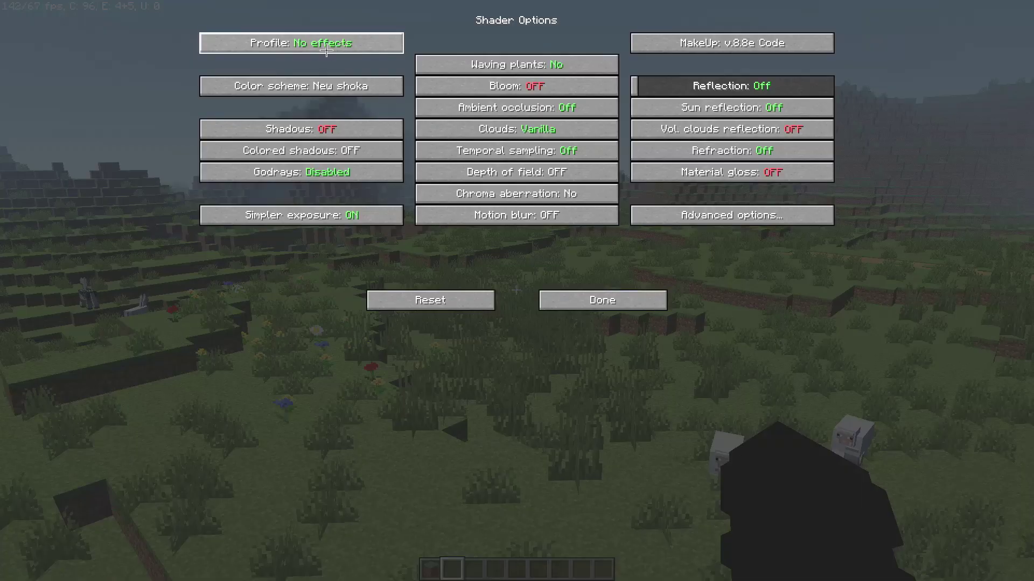
Step: Set the MakeUp shader's profile to Extreme+ and apply it to the world
{"action": "left_click", "coordinate": [326, 48]}
{"action": "left_click", "coordinate": [328, 44]}
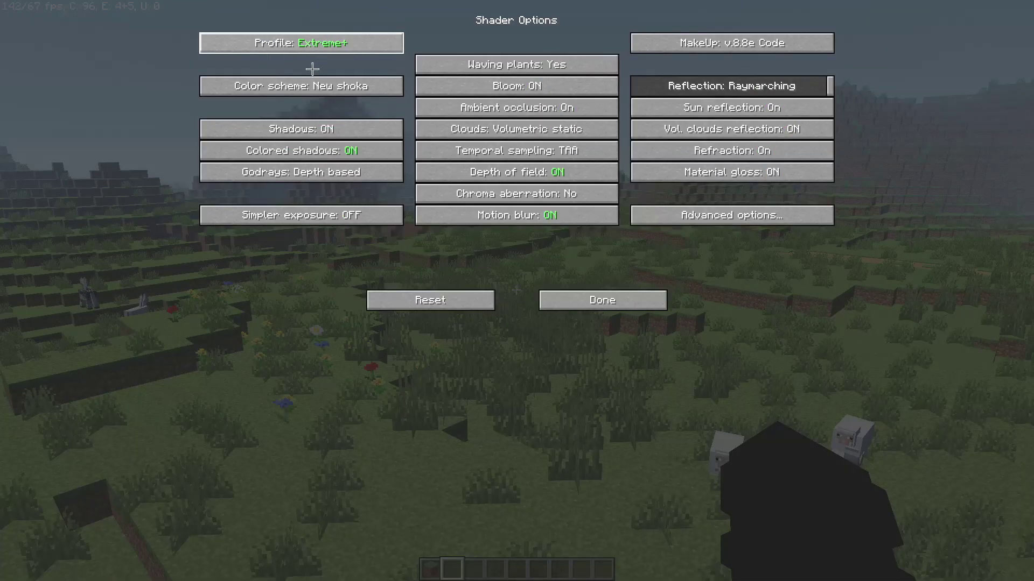
{"action": "left_click", "coordinate": [581, 306]}
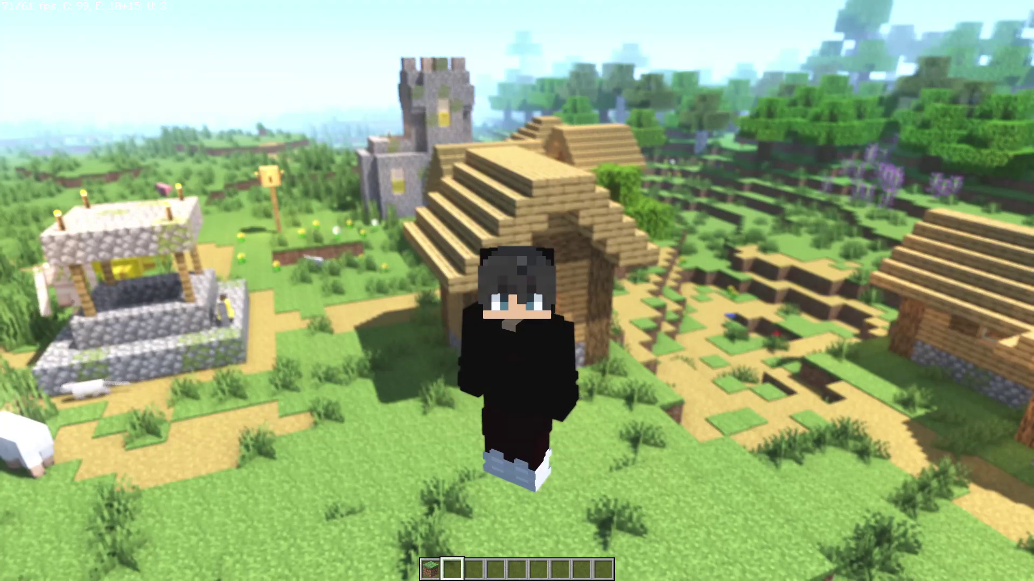
Step: Set the MakeUp shader's profile to Shadowless High in its shader options
{"action": "key", "text": "Escape"}
{"action": "left_click", "coordinate": [460, 240]}
{"action": "left_click", "coordinate": [448, 180]}
{"action": "left_click", "coordinate": [434, 230]}
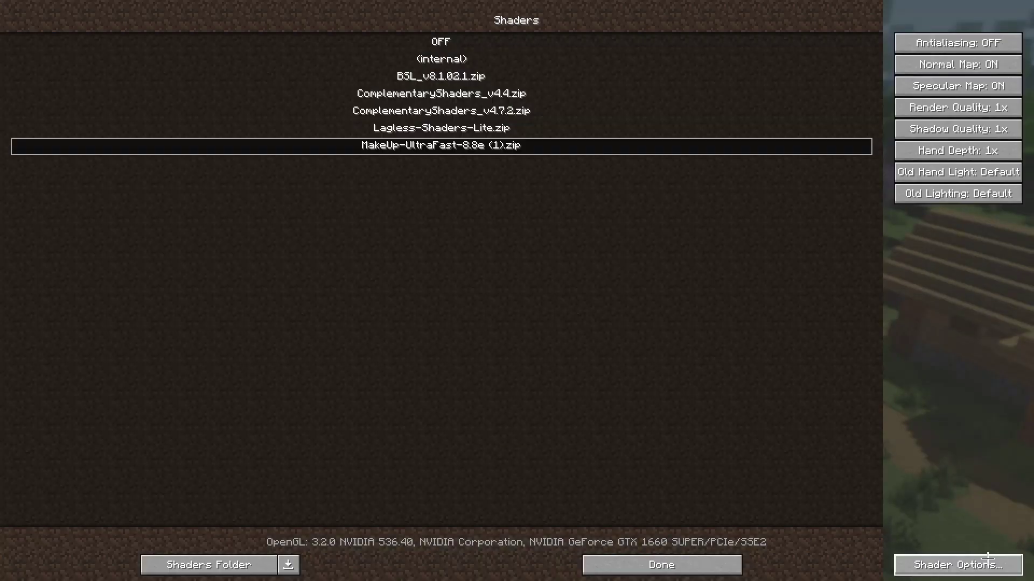
{"action": "left_click", "coordinate": [959, 563]}
{"action": "left_click", "coordinate": [379, 48]}
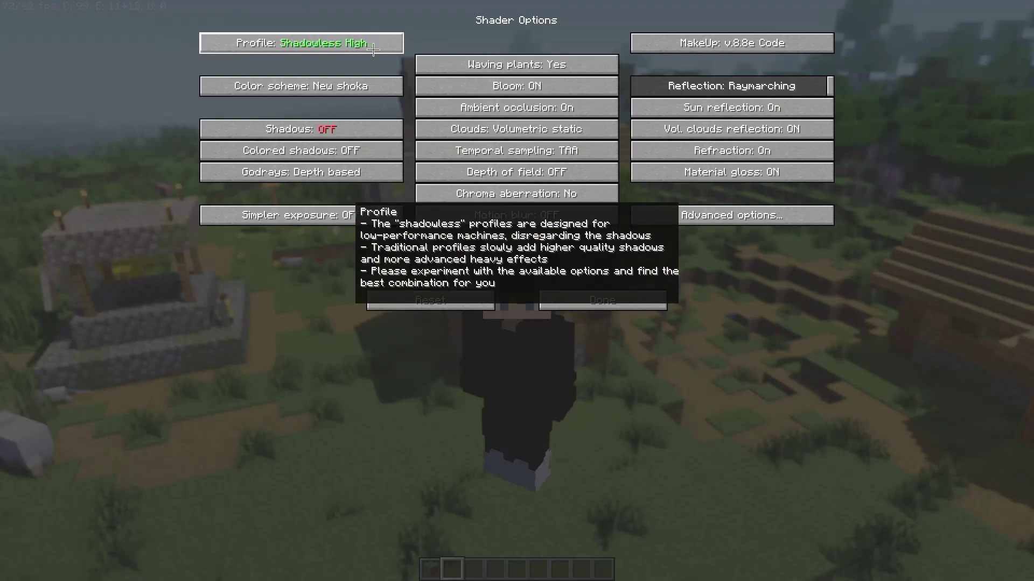
Step: Turn on Shadows in the MakeUp shader options and return to the world
{"action": "mouse_move", "coordinate": [600, 107]}
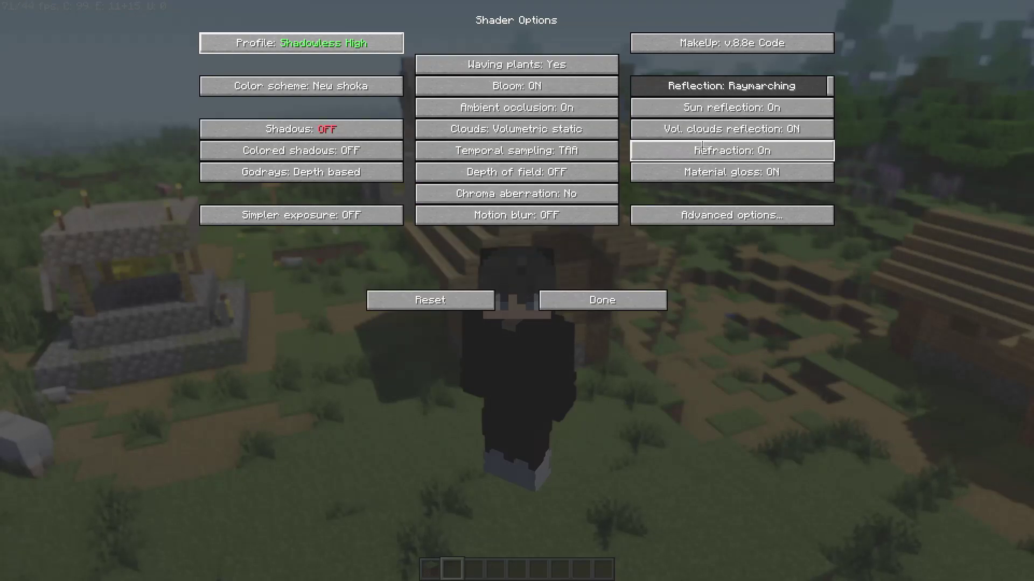
{"action": "left_click", "coordinate": [372, 134]}
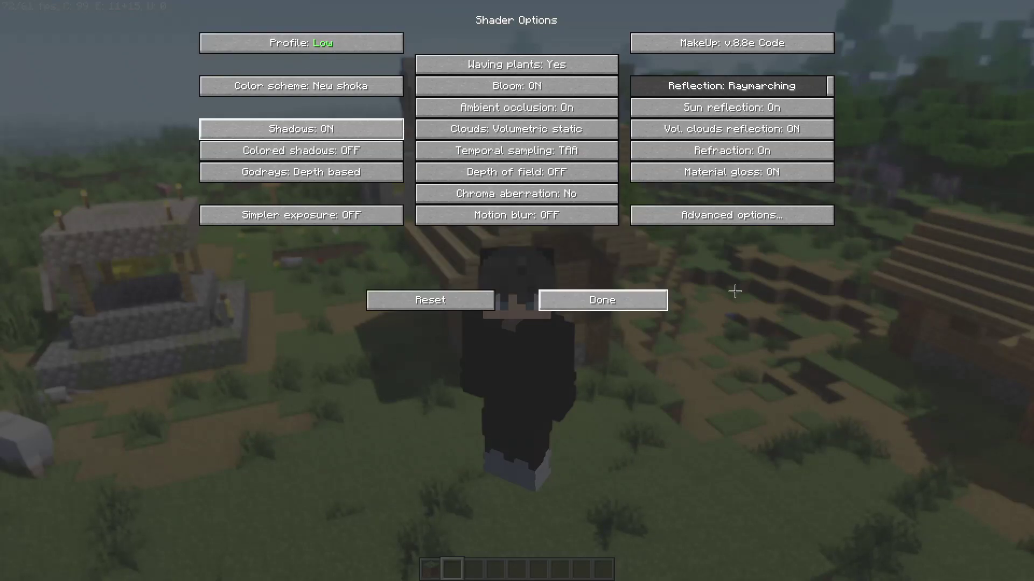
{"action": "key", "text": "Escape"}
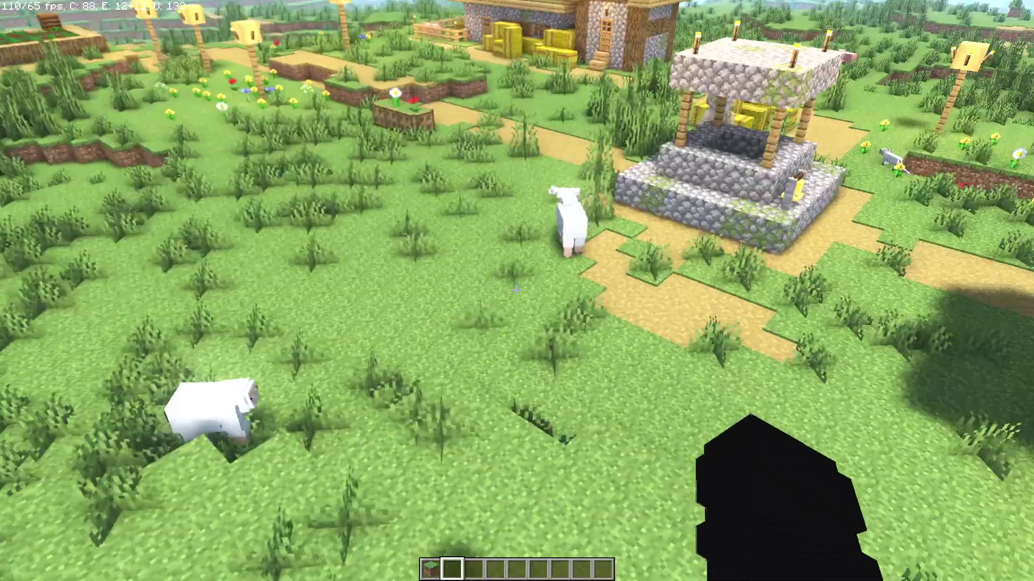
Step: Move through the village to the hay bale house's roof and view the character from the front in third person
{"action": "key", "text": "w"}
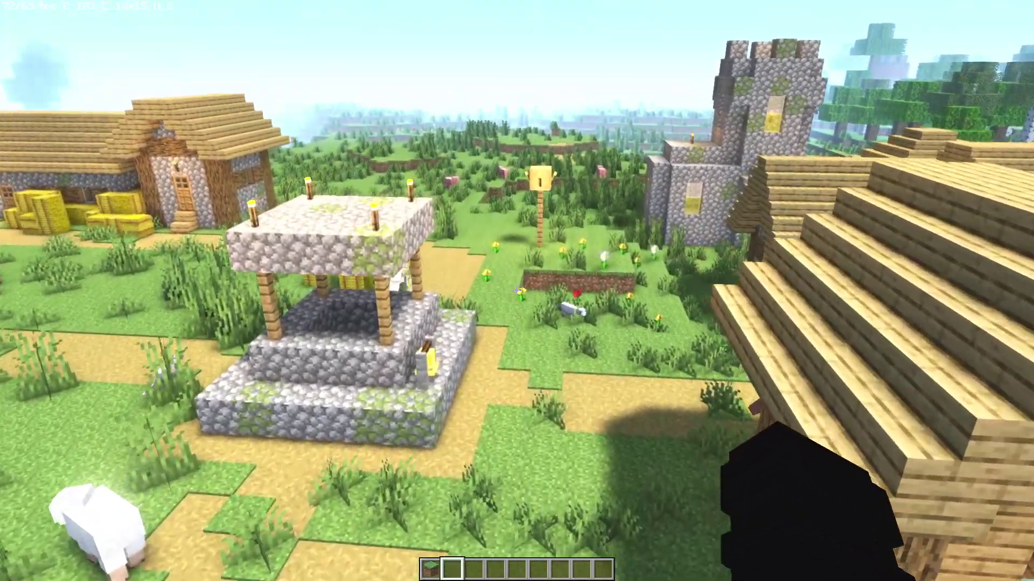
{"action": "key", "text": "w"}
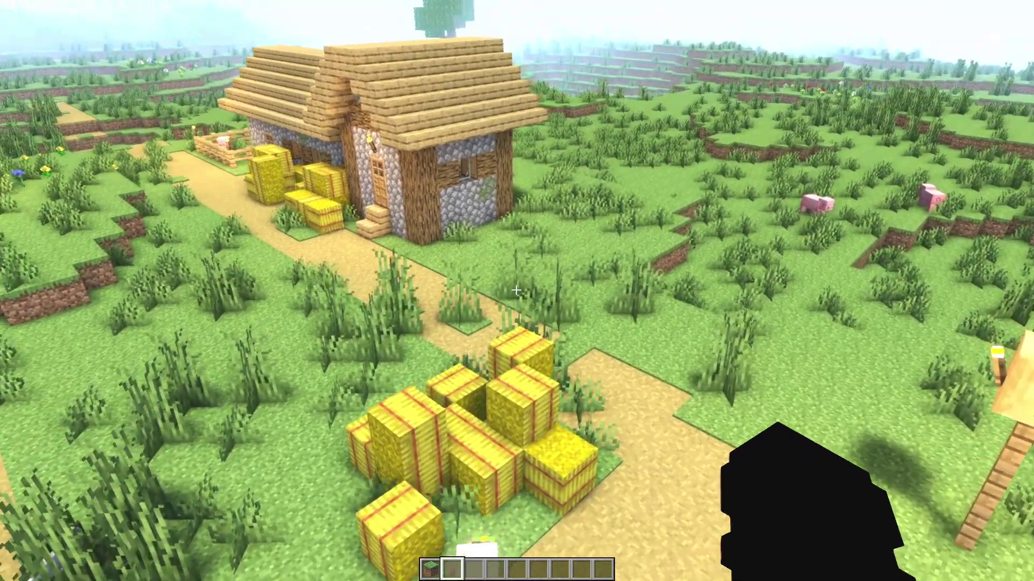
{"action": "key", "text": "w"}
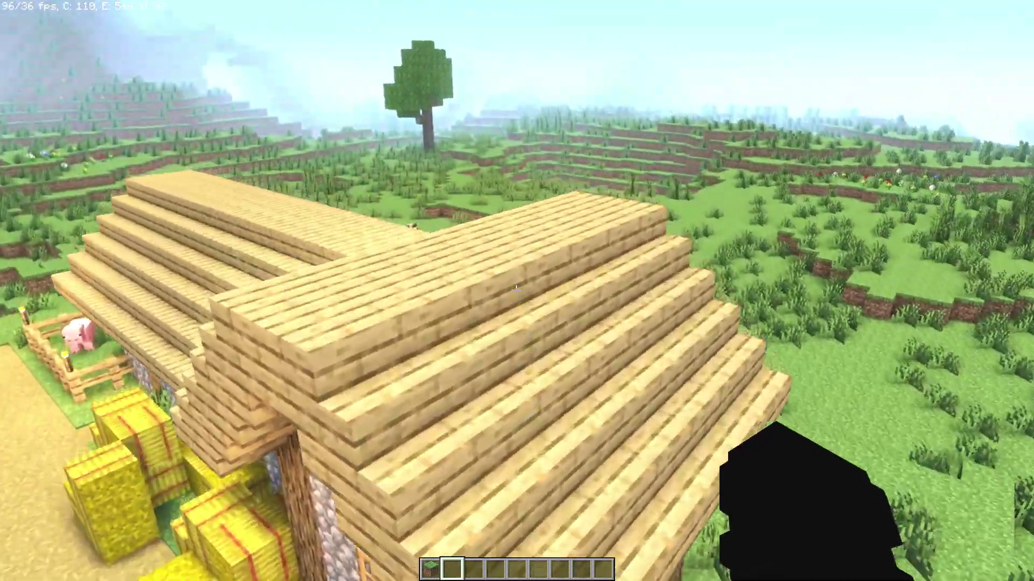
{"action": "key", "text": "F5"}
{"action": "key", "text": "F5"}
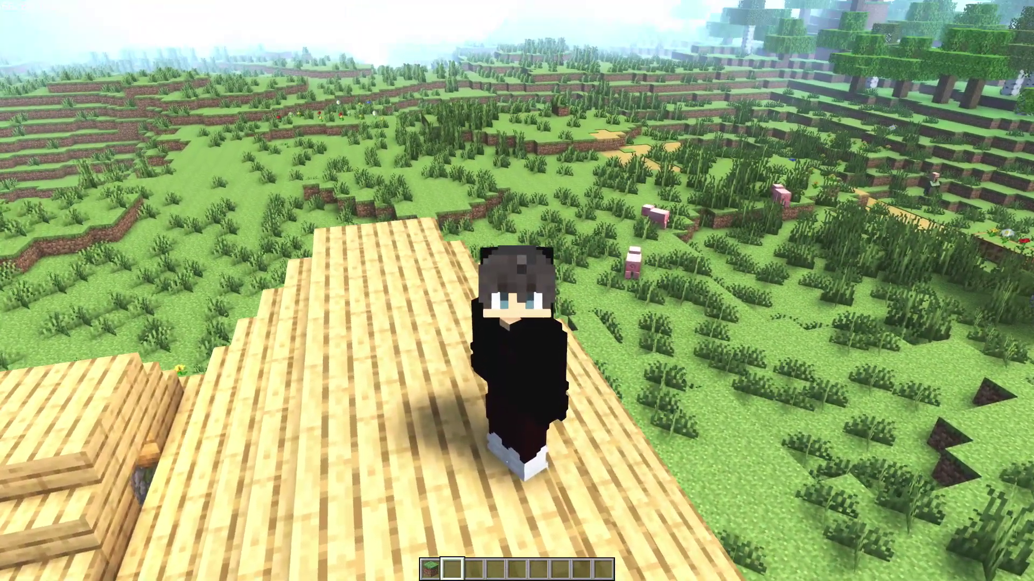